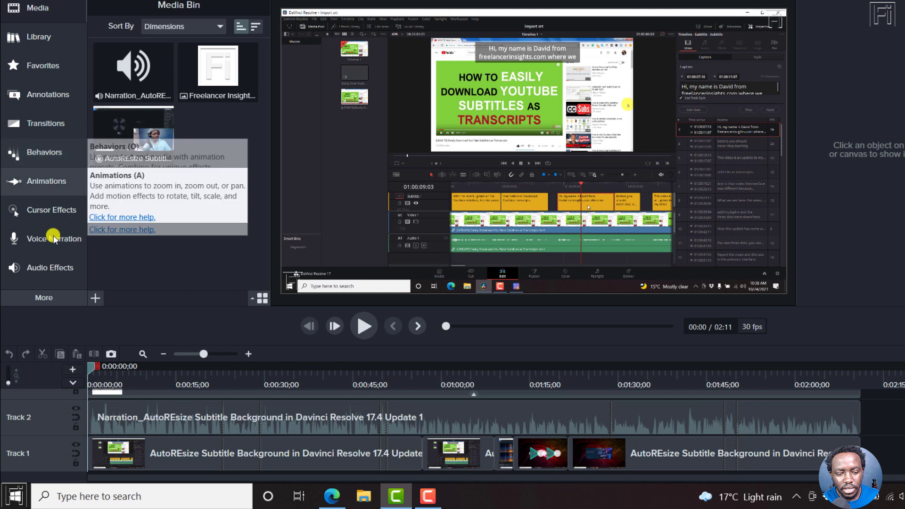
Generate captions automatically for the project's narration with Speech-to-Text.
{"action": "left_click", "coordinate": [57, 298]}
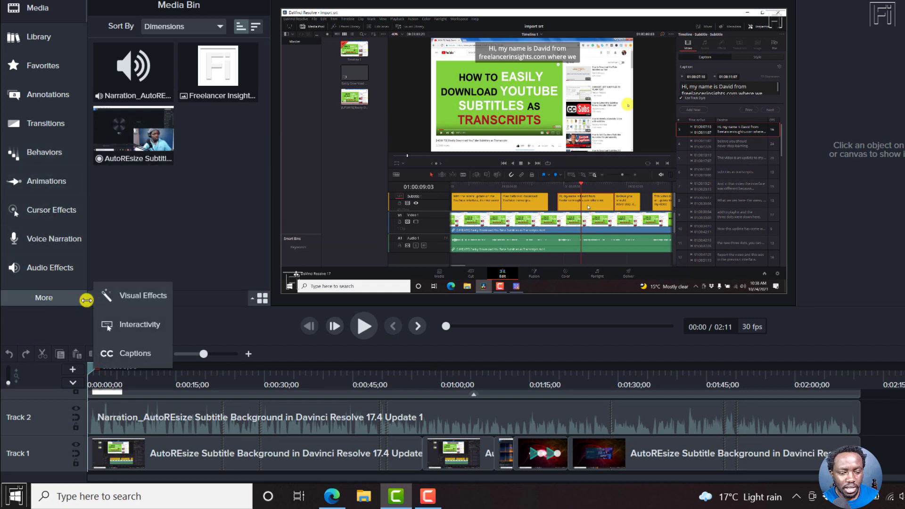
{"action": "left_click", "coordinate": [131, 353]}
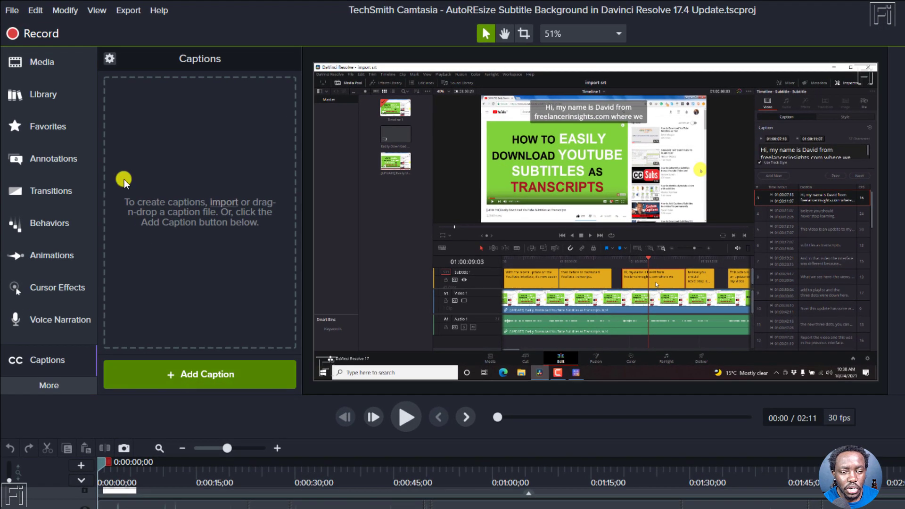
{"action": "left_click", "coordinate": [110, 59]}
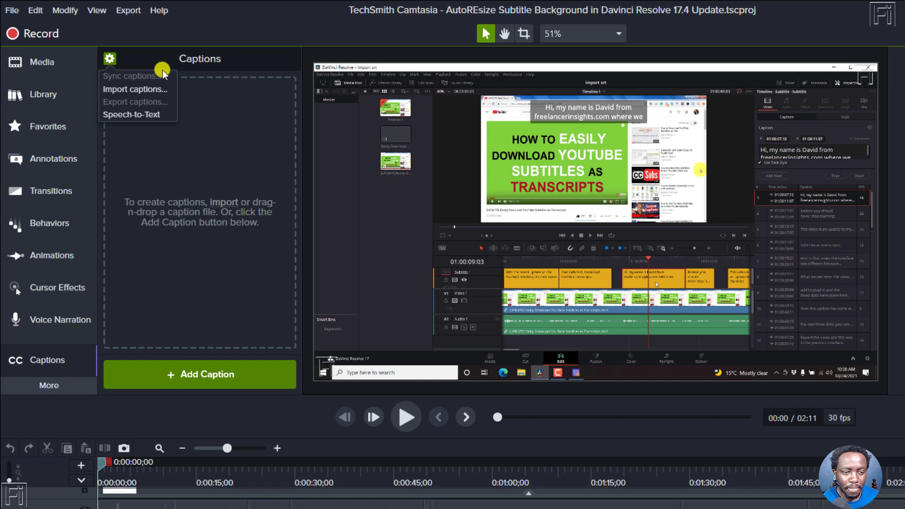
{"action": "left_click", "coordinate": [124, 115]}
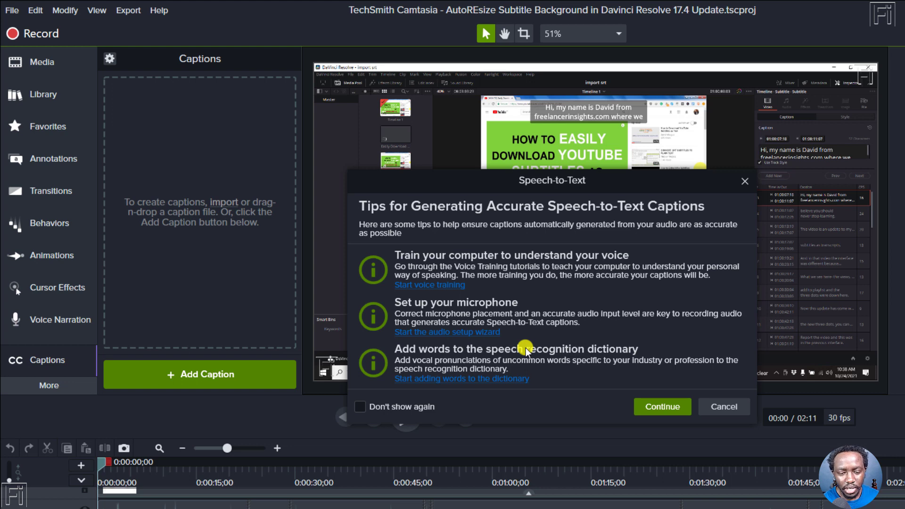
{"action": "left_click", "coordinate": [659, 408]}
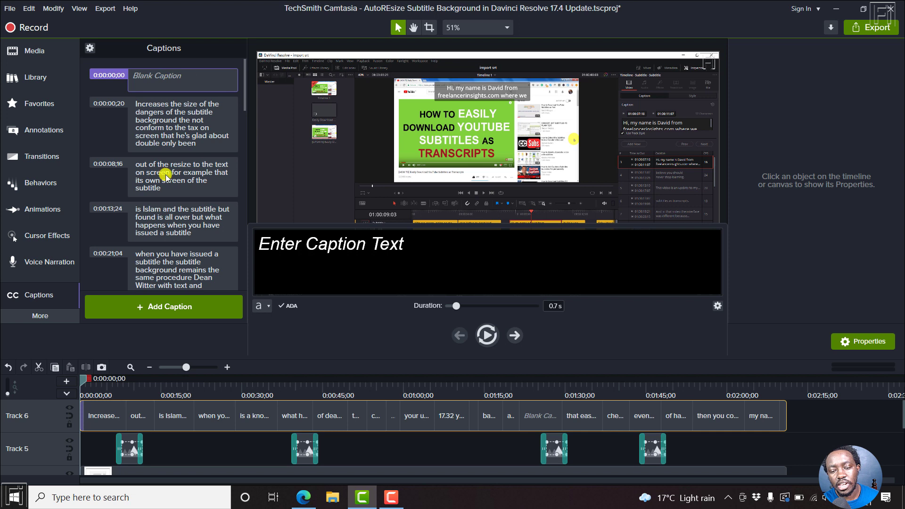
Preview the caption at 0:00:00;20 over the video and reopen it for text editing.
{"action": "left_click", "coordinate": [158, 113]}
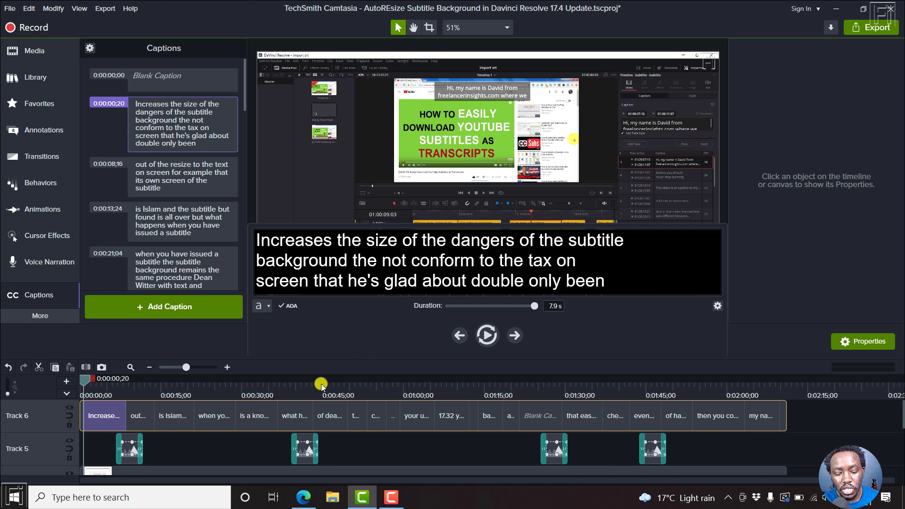
{"action": "left_click", "coordinate": [94, 437]}
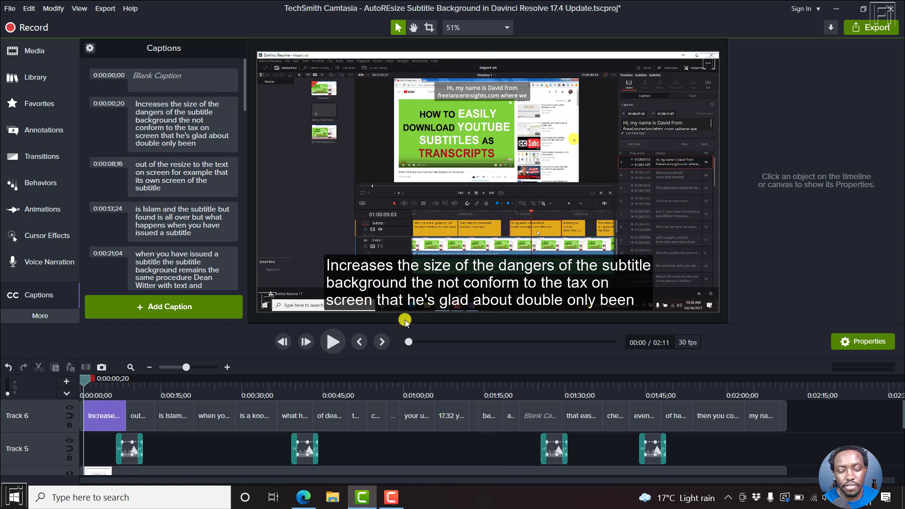
{"action": "left_click", "coordinate": [175, 124]}
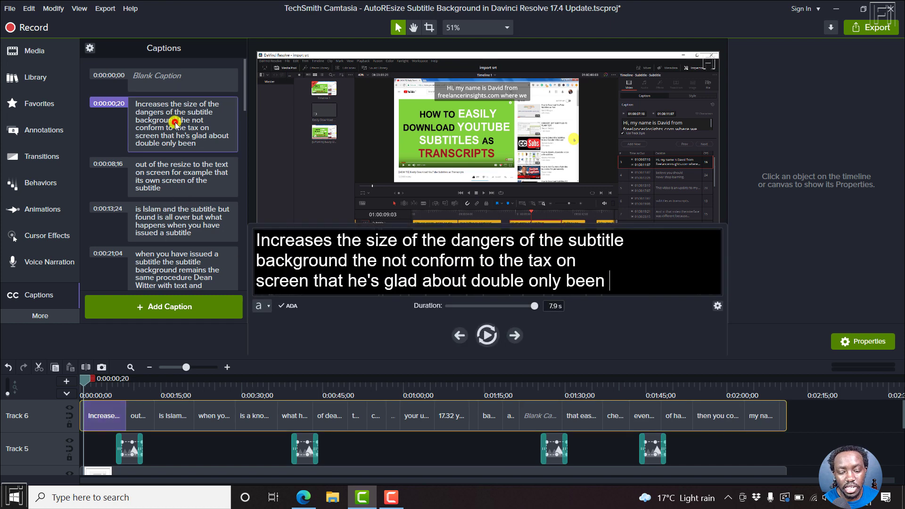
Play back the caption at 0:00:00;20 and begin its text with "In previous versions of Davinci Resolve".
{"action": "left_click", "coordinate": [611, 278]}
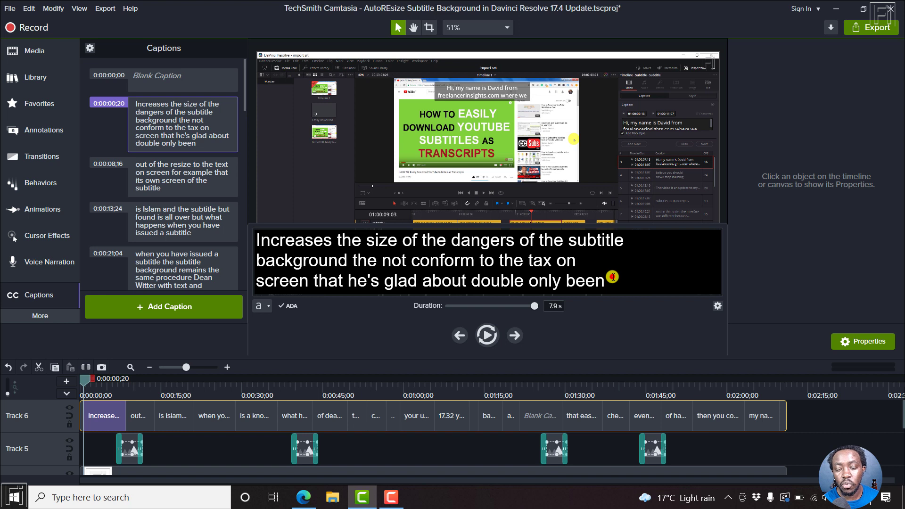
{"action": "left_click", "coordinate": [261, 243]}
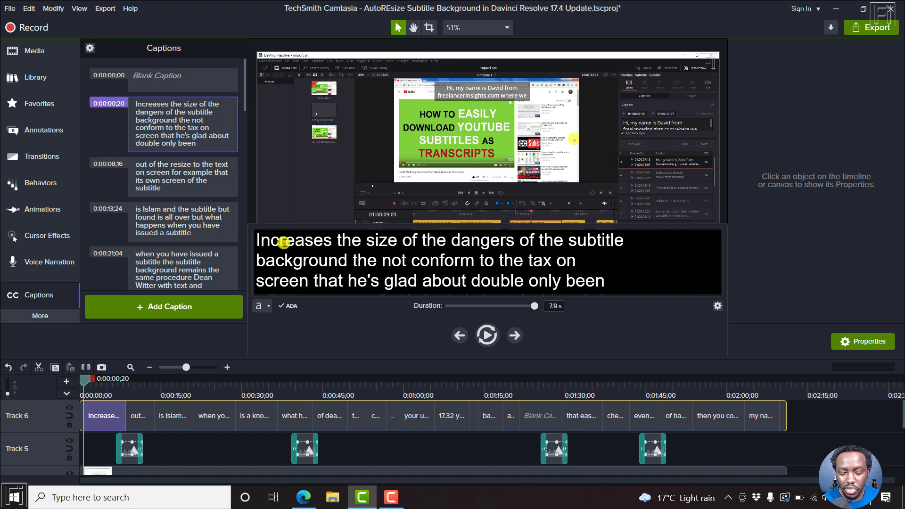
{"action": "key", "text": "ctrl+space"}
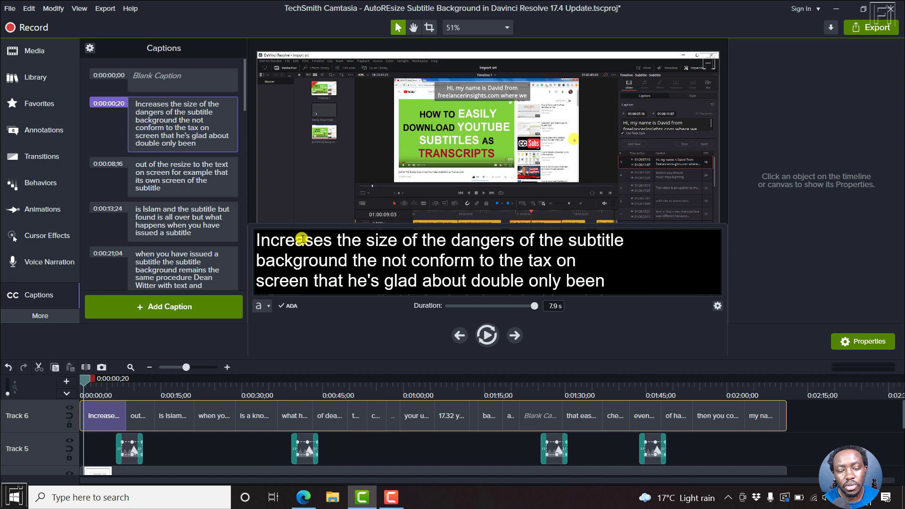
{"action": "left_click", "coordinate": [268, 237]}
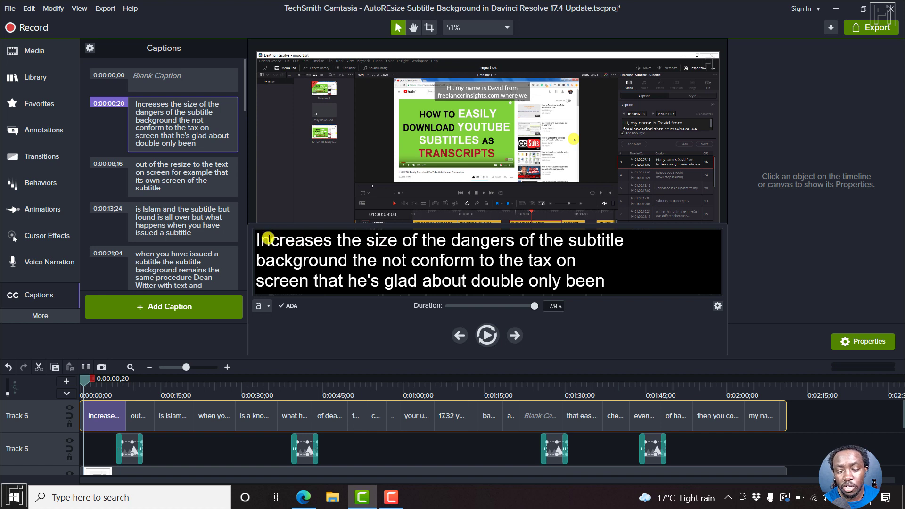
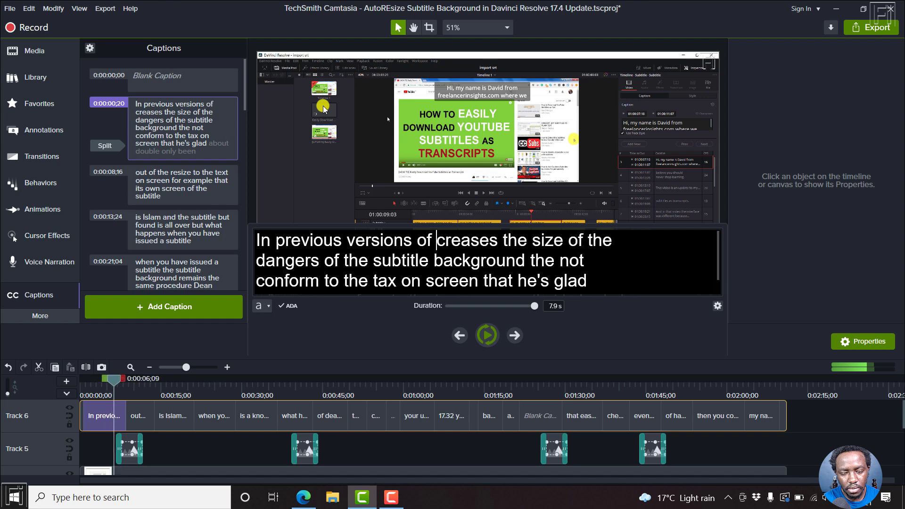
{"action": "type", "text": "Resol"}
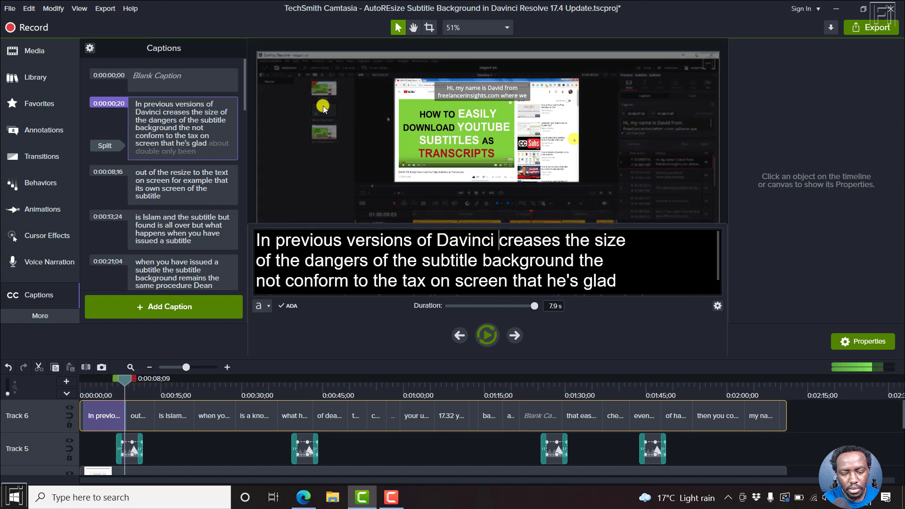
{"action": "type", "text": "ve"}
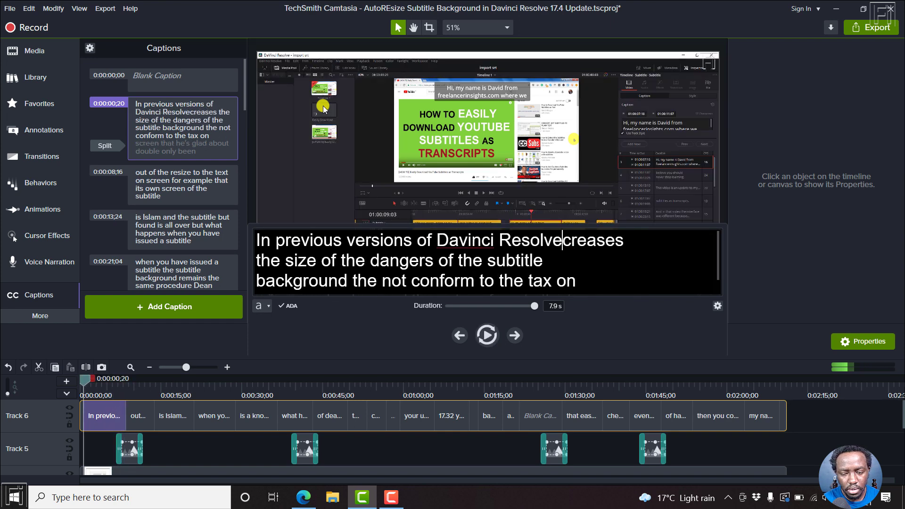
Delete the wrongly transcribed words "creases the size of the dangers of" after "Davinci Resolve".
{"action": "key", "text": "shift+Right"}
{"action": "key", "text": "shift+Right"}
{"action": "key", "text": "shift+Right"}
{"action": "key", "text": "shift+Right"}
{"action": "key", "text": "shift+Right"}
{"action": "key", "text": "shift+Right"}
{"action": "key", "text": "shift+Right"}
{"action": "key", "text": "shift+Right"}
{"action": "key", "text": "shift+Right"}
{"action": "key", "text": "shift+Right"}
{"action": "key", "text": "shift+Right"}
{"action": "key", "text": "shift+Right"}
{"action": "key", "text": "shift+Right"}
{"action": "key", "text": "shift+Right"}
{"action": "key", "text": "shift+Right"}
{"action": "key", "text": "shift+Right"}
{"action": "key", "text": "shift+Right"}
{"action": "key", "text": "shift+Right"}
{"action": "key", "text": "shift+Right"}
{"action": "key", "text": "shift+Right"}
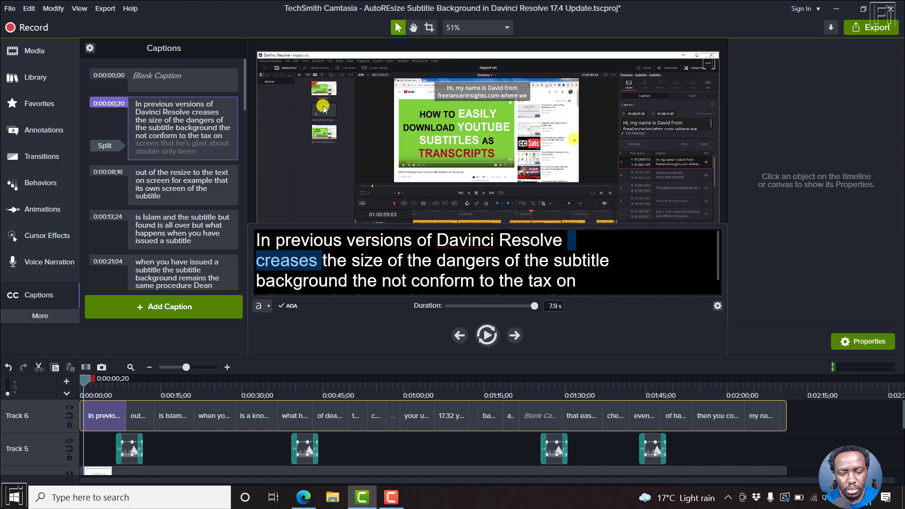
{"action": "key", "text": "shift+Right"}
{"action": "key", "text": "shift+Right"}
{"action": "key", "text": "shift+Right"}
{"action": "key", "text": "shift+Right"}
{"action": "key", "text": "shift+Right"}
{"action": "key", "text": "shift+Right"}
{"action": "key", "text": "shift+Right"}
{"action": "key", "text": "shift+Right"}
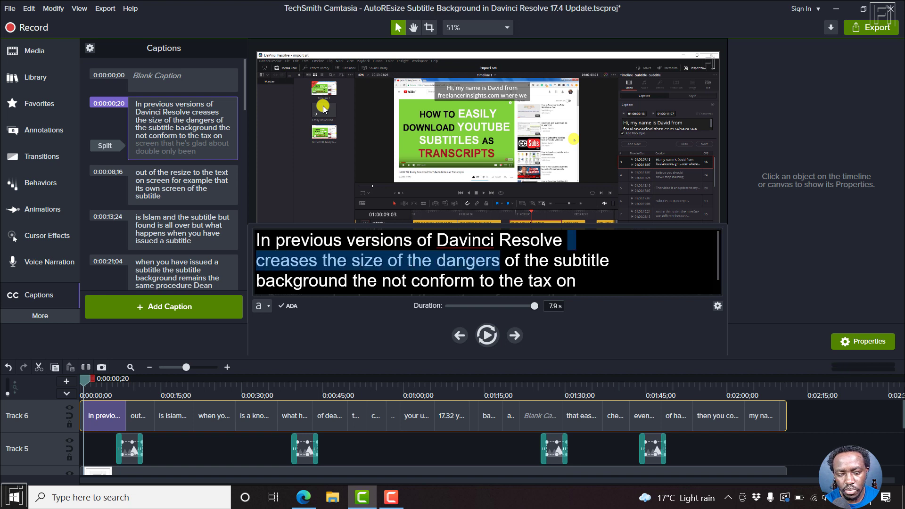
{"action": "key", "text": "BackSpace"}
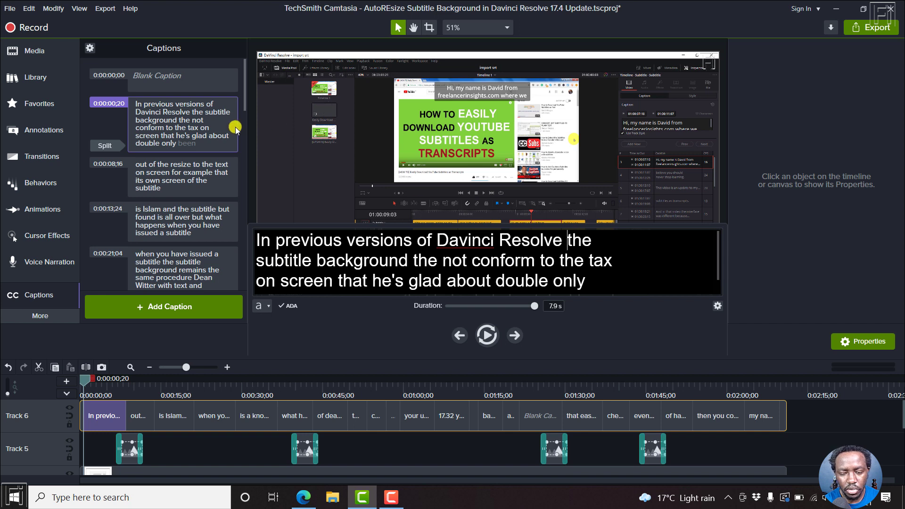
Replace "the" before "not conform" with "did" and add a comma after "Resolve" in the caption.
{"action": "type", "text": "did"}
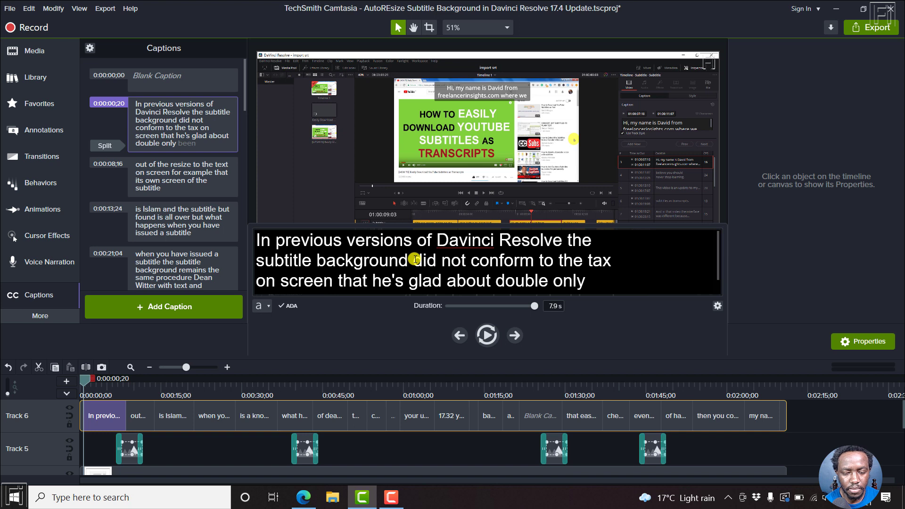
{"action": "key", "text": "ctrl+space"}
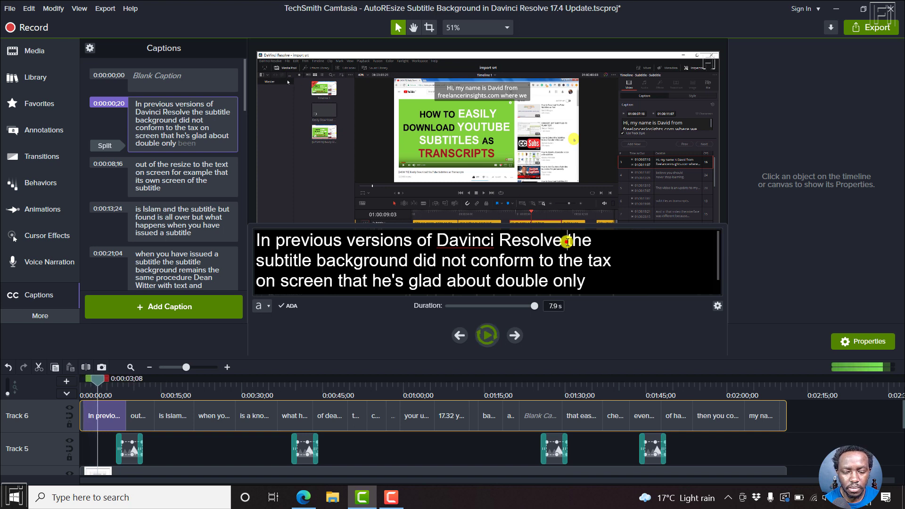
{"action": "type", "text": ","}
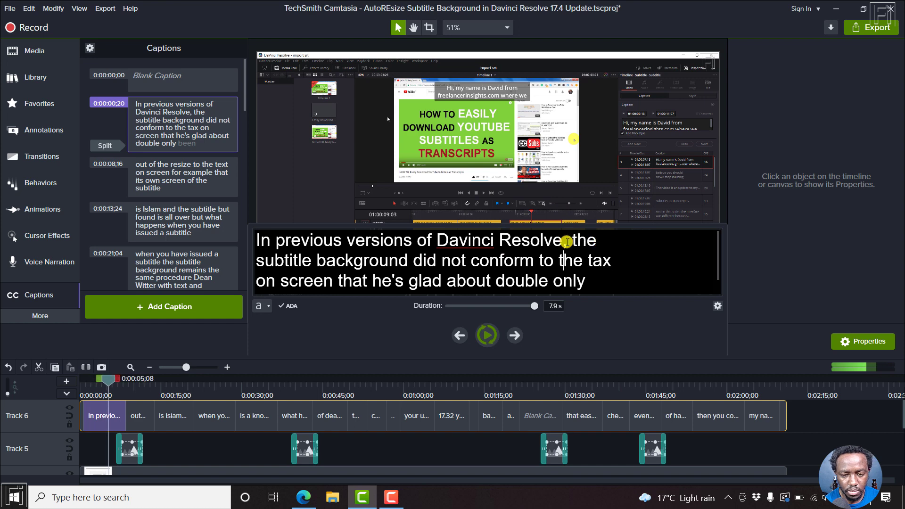
Correct "tax" to "text" at the end of the caption's second line.
{"action": "key", "text": "Right"}
{"action": "key", "text": "Right"}
{"action": "key", "text": "Right"}
{"action": "key", "text": "Right"}
{"action": "key", "text": "shift+End"}
{"action": "type", "text": "ext"}
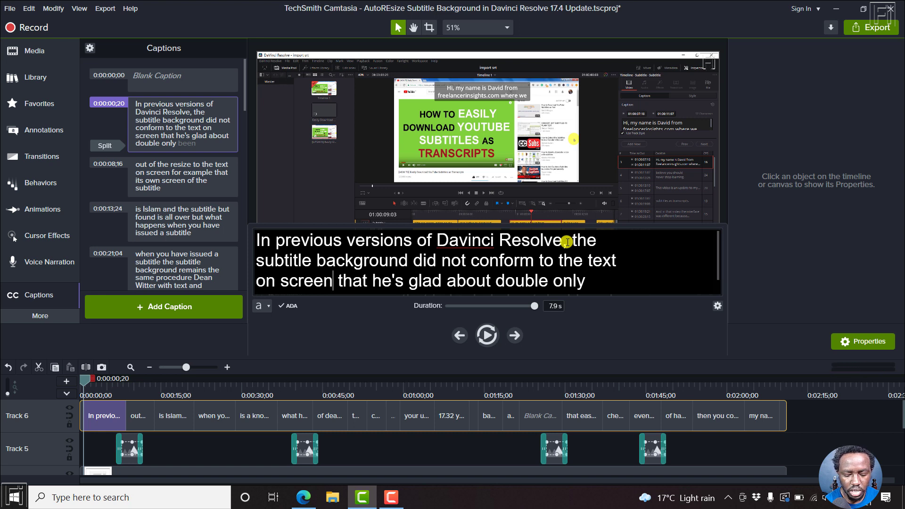
Replace the caption's wording after "on screen that" with "is it was not adaptable".
{"action": "type", "text": "is it was not adaptable"}
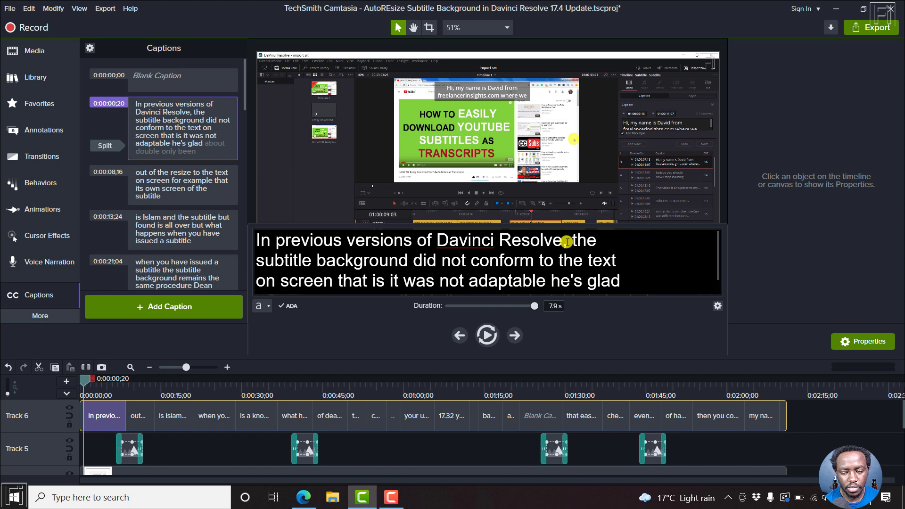
{"action": "key", "text": "ctrl+shift+End"}
{"action": "key", "text": "BackSpace"}
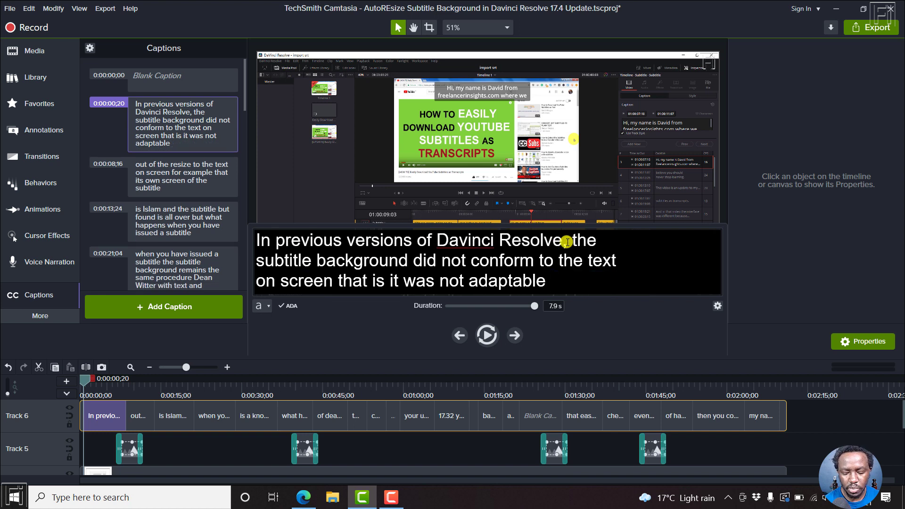
Replay the caption, change "Davinci" to "DaVinci", and append "or it didn't" at the end of the text.
{"action": "key", "text": "ctrl+space"}
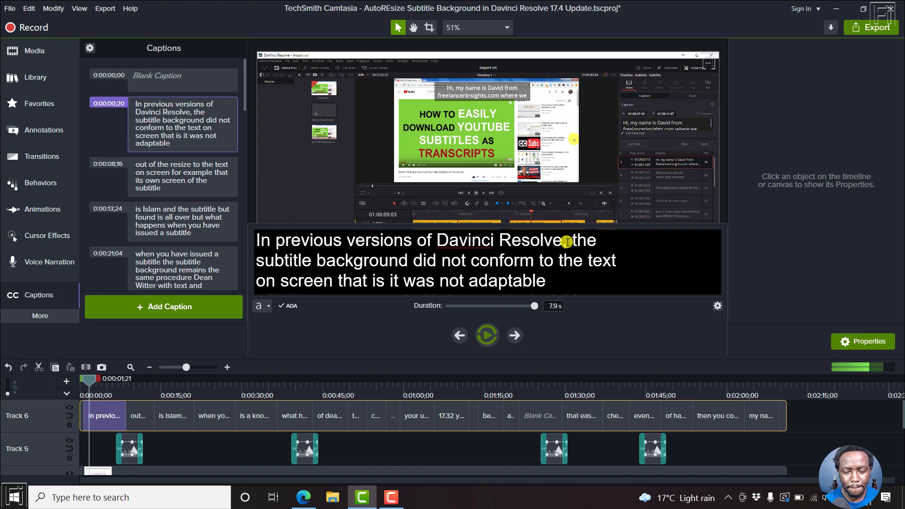
{"action": "left_click", "coordinate": [459, 240]}
{"action": "key", "text": "Delete"}
{"action": "type", "text": "V"}
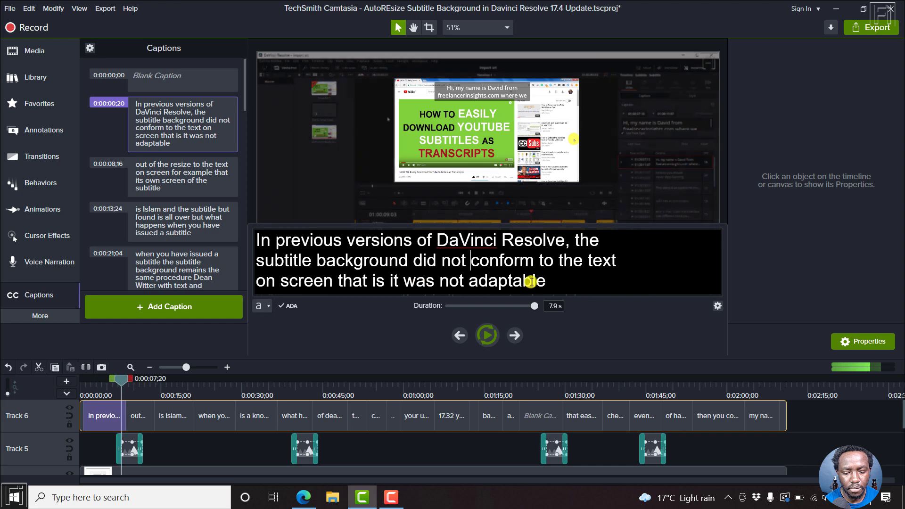
{"action": "left_click", "coordinate": [551, 282]}
{"action": "type", "text": "or it did"}
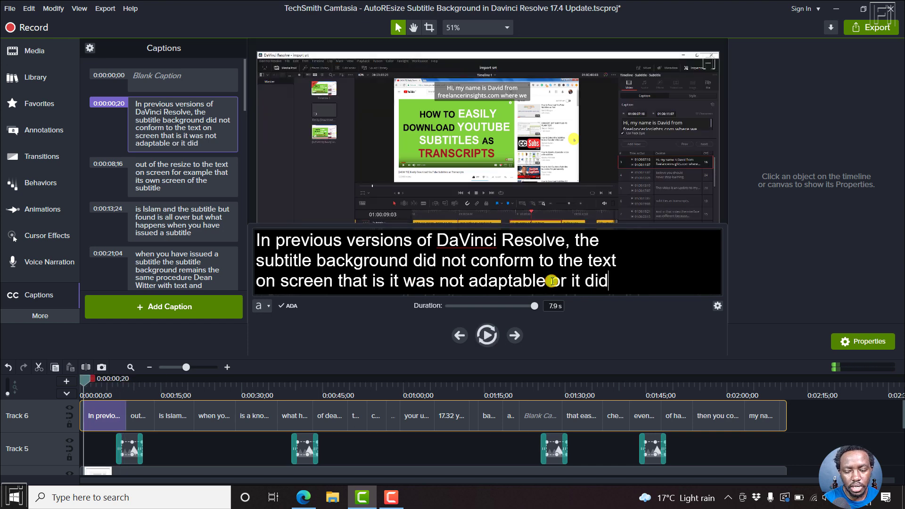
{"action": "type", "text": "n't"}
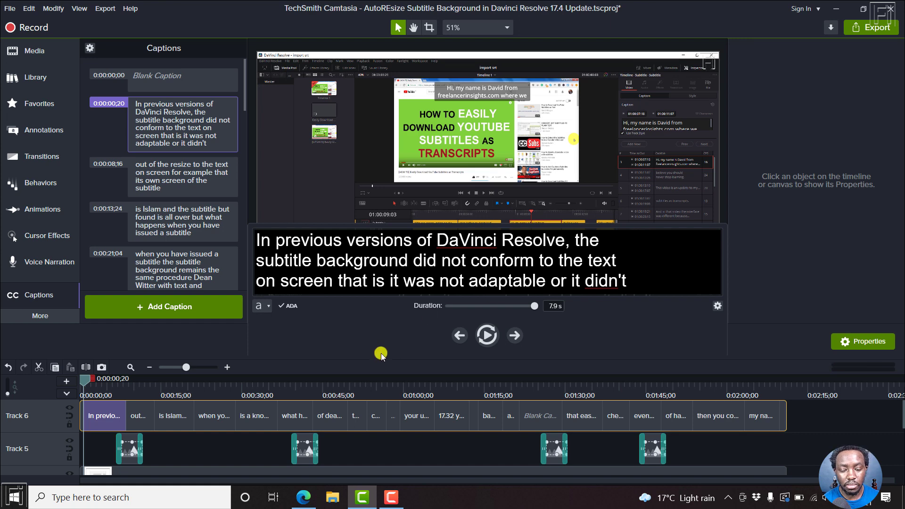
Preview the corrected first spoken caption over the video and reopen it in the caption editor.
{"action": "left_click", "coordinate": [91, 440]}
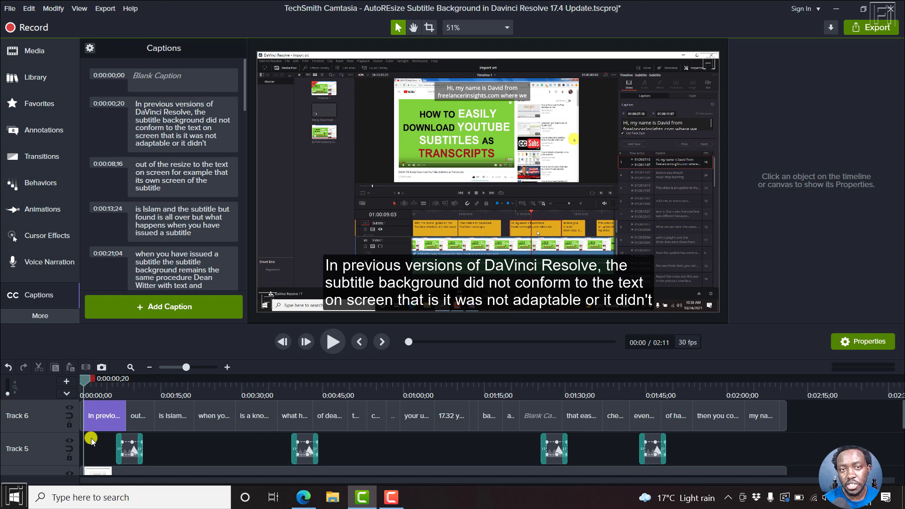
{"action": "left_click", "coordinate": [106, 412]}
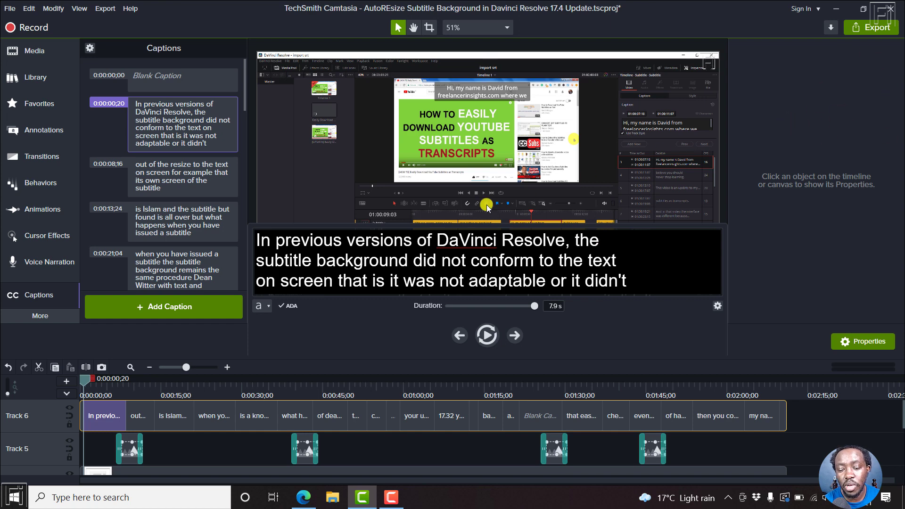
{"action": "left_click", "coordinate": [247, 446]}
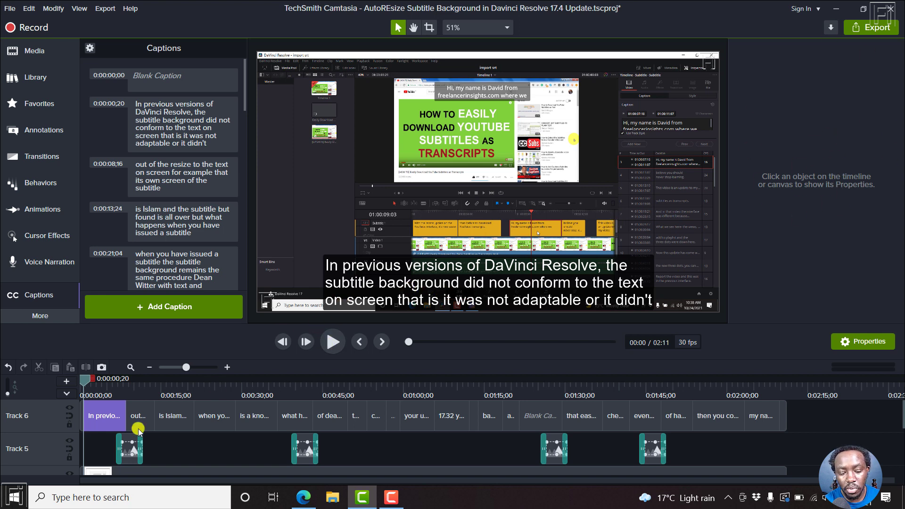
{"action": "left_click", "coordinate": [97, 423]}
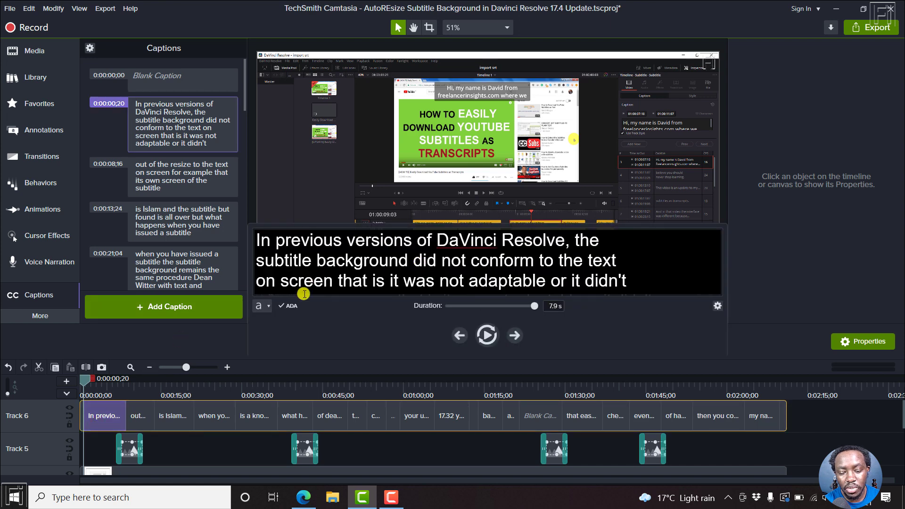
View the caption's text style and global properties, close them unchanged, and replay the caption.
{"action": "left_click", "coordinate": [265, 309]}
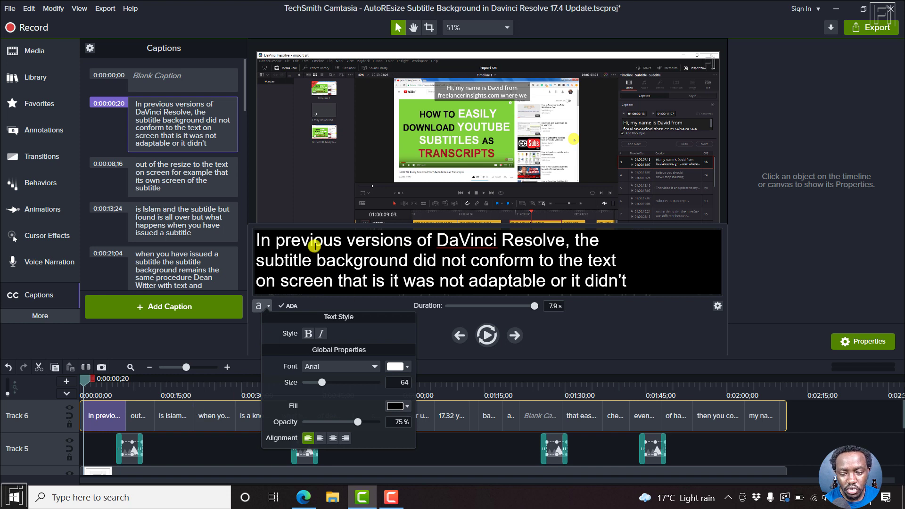
{"action": "left_click", "coordinate": [400, 263]}
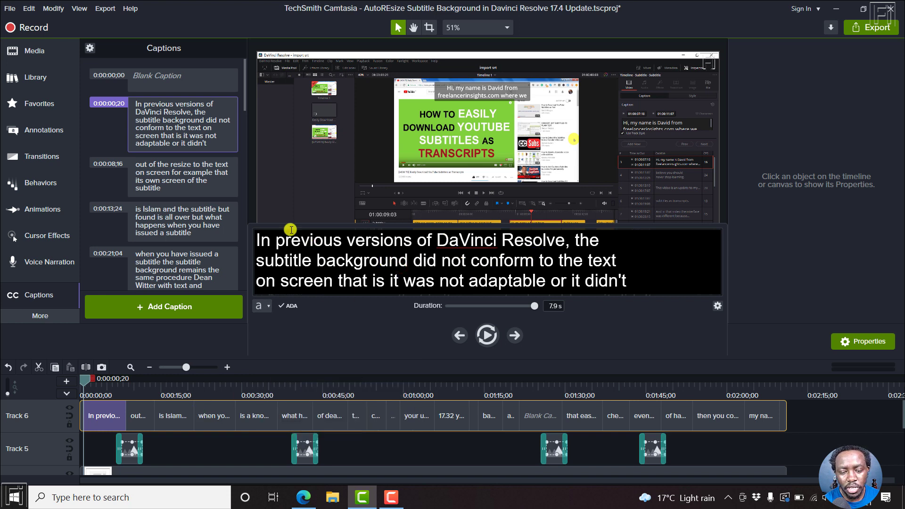
{"action": "key", "text": "ctrl+space"}
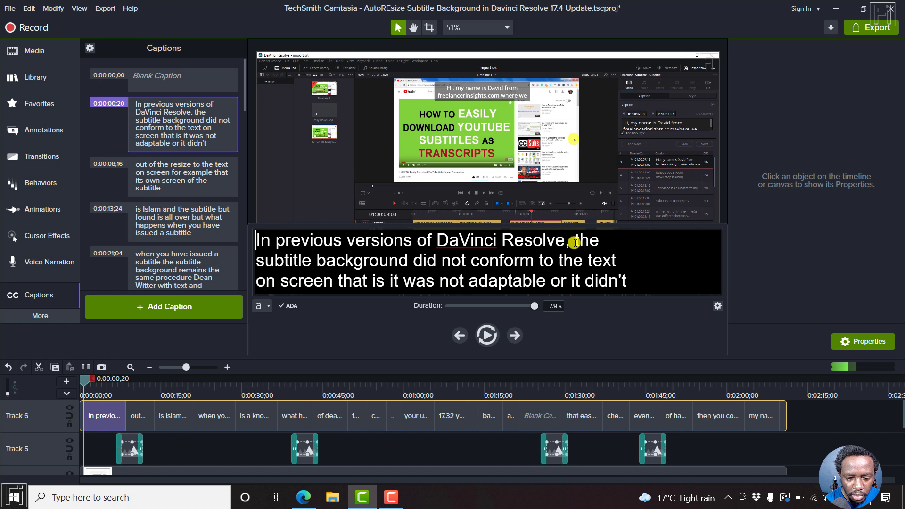
Cut the wording from "the subtitle background" onward out of the first spoken caption, leaving "In previous versions of DaVinci Resolve,".
{"action": "left_click_drag", "start_coordinate": [574, 242], "coordinate": [592, 283]}
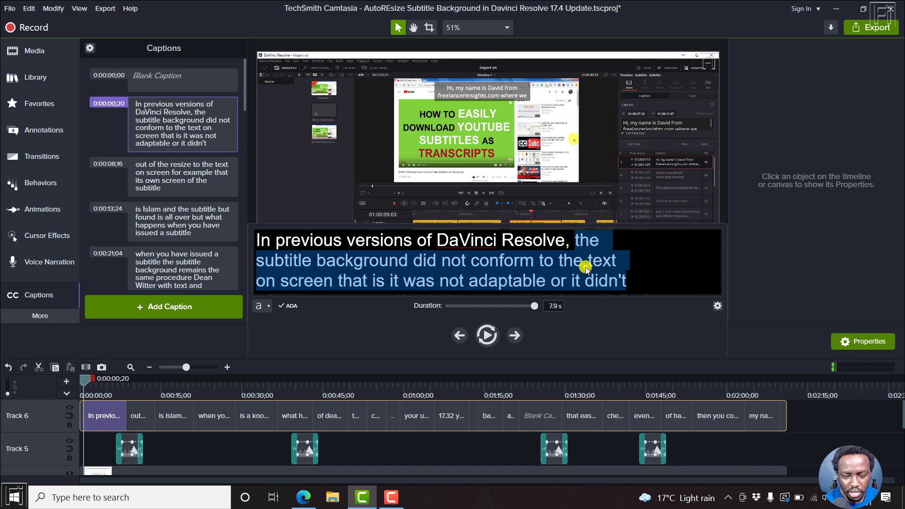
{"action": "right_click", "coordinate": [586, 269]}
{"action": "left_click", "coordinate": [632, 281]}
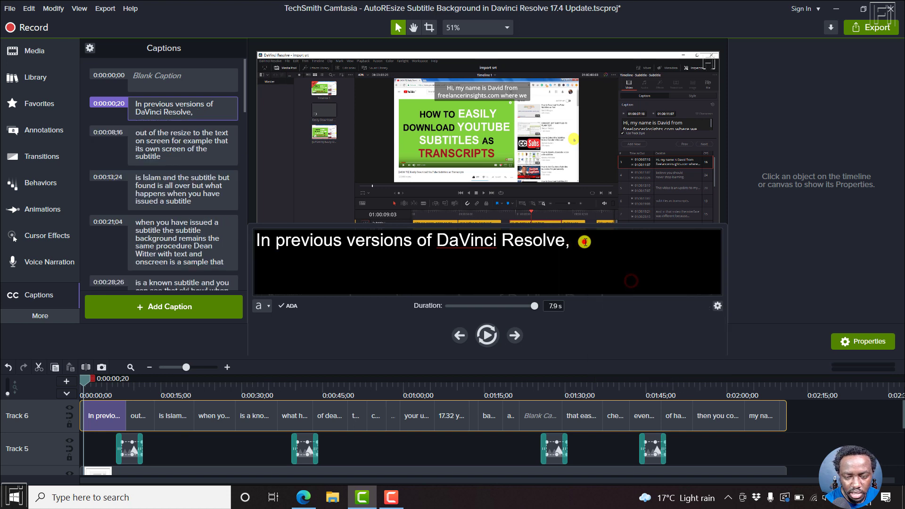
{"action": "left_click", "coordinate": [96, 442]}
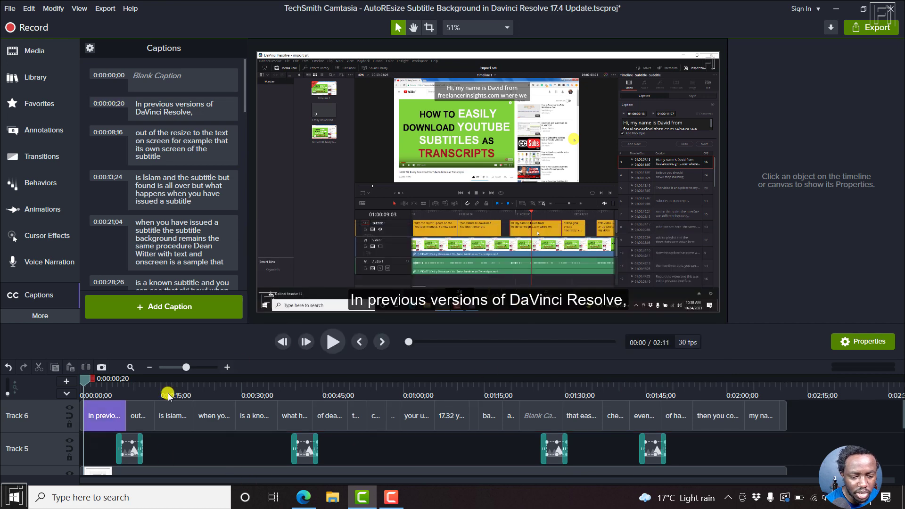
Play the narration to the end of "DaVinci Resolve," and split the first spoken caption at 0:00:02;26.
{"action": "left_click", "coordinate": [226, 367]}
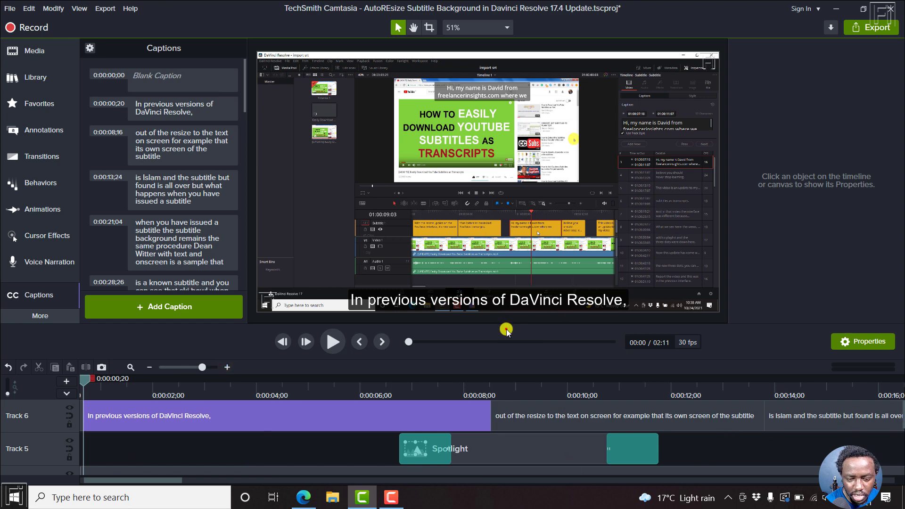
{"action": "left_click_drag", "start_coordinate": [506, 326], "coordinate": [496, 229]}
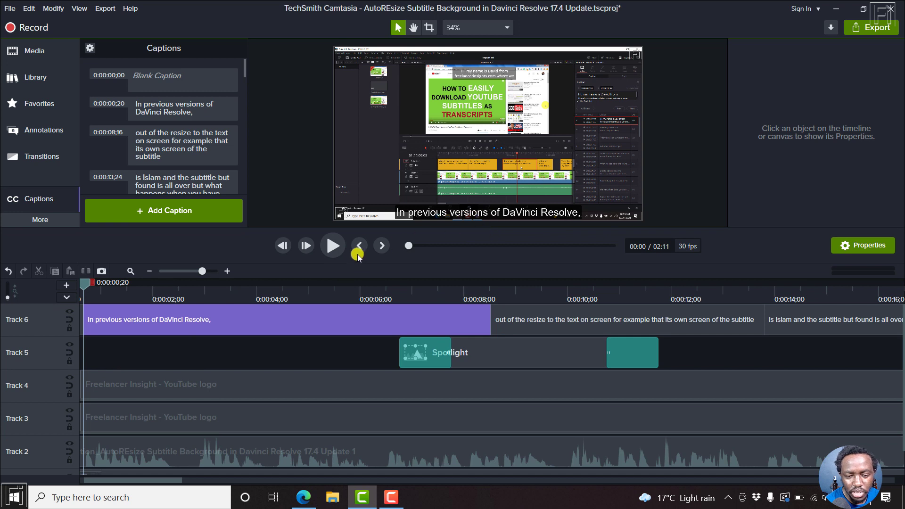
{"action": "left_click", "coordinate": [334, 246]}
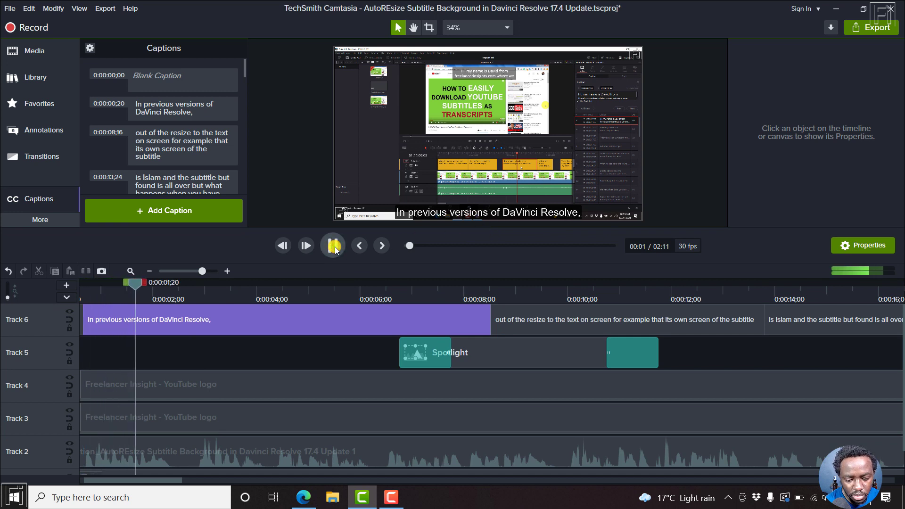
{"action": "left_click", "coordinate": [334, 246]}
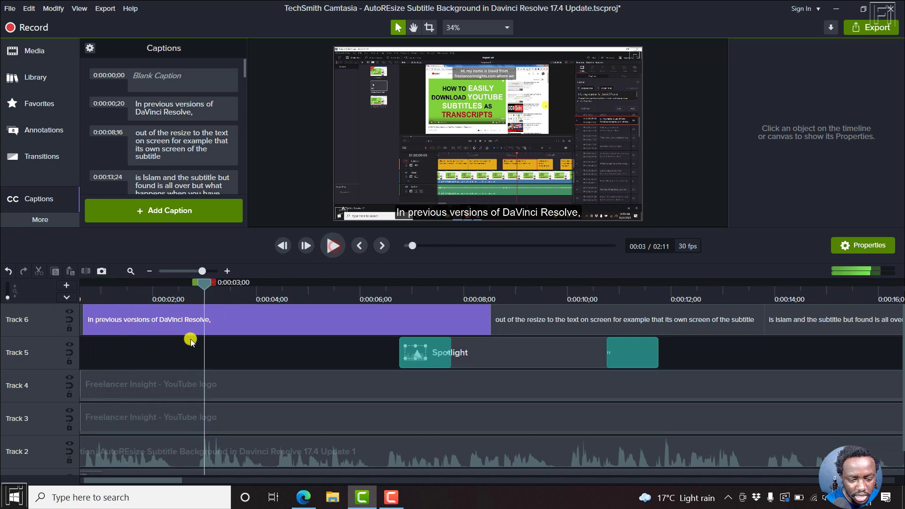
{"action": "left_click_drag", "start_coordinate": [204, 283], "coordinate": [198, 284]}
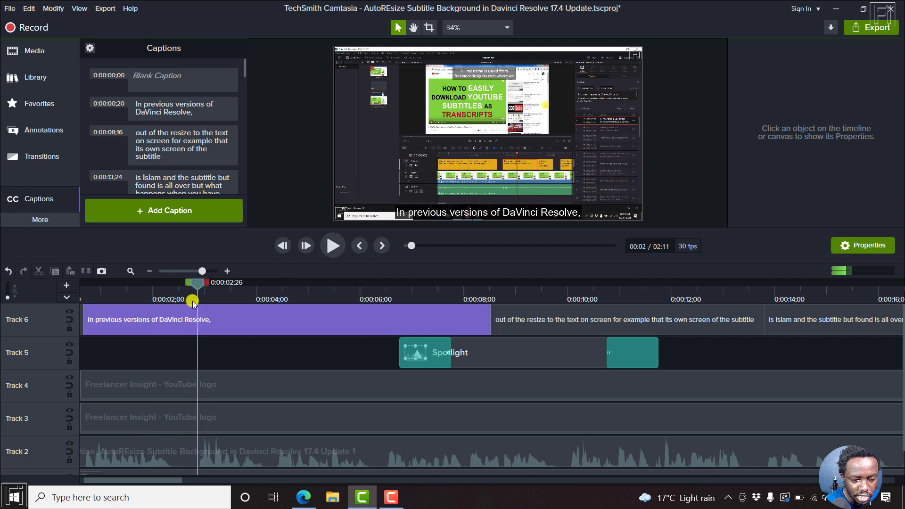
{"action": "left_click", "coordinate": [199, 323]}
{"action": "double_click", "coordinate": [199, 324]}
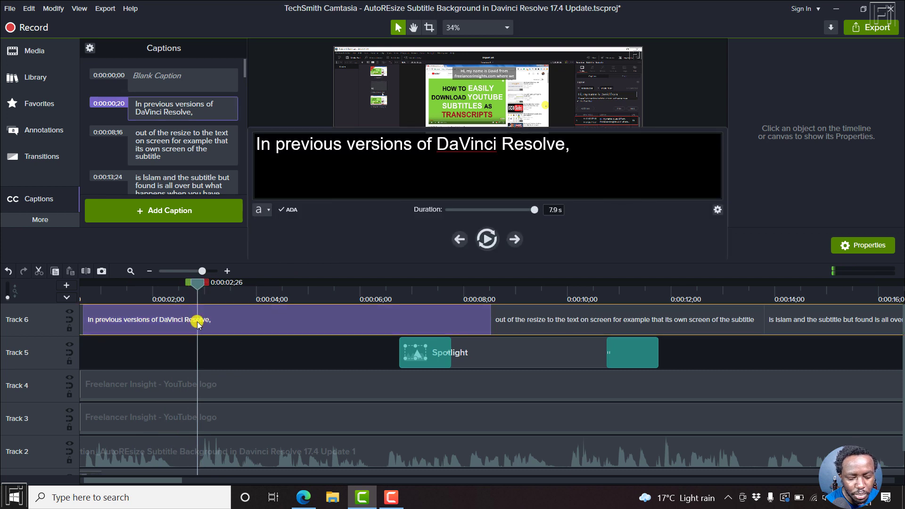
{"action": "left_click", "coordinate": [198, 324]}
{"action": "key", "text": "s"}
Replace the text of the caption starting at 0:00:02;26 with the wording cut from the first spoken caption.
{"action": "left_click", "coordinate": [203, 322]}
{"action": "double_click", "coordinate": [213, 324]}
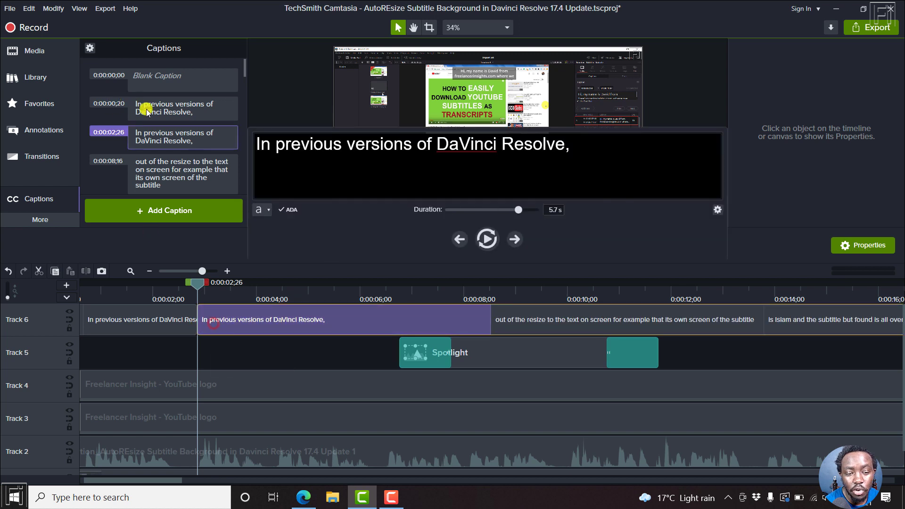
{"action": "triple_click", "coordinate": [303, 172]}
{"action": "key", "text": "ctrl+v"}
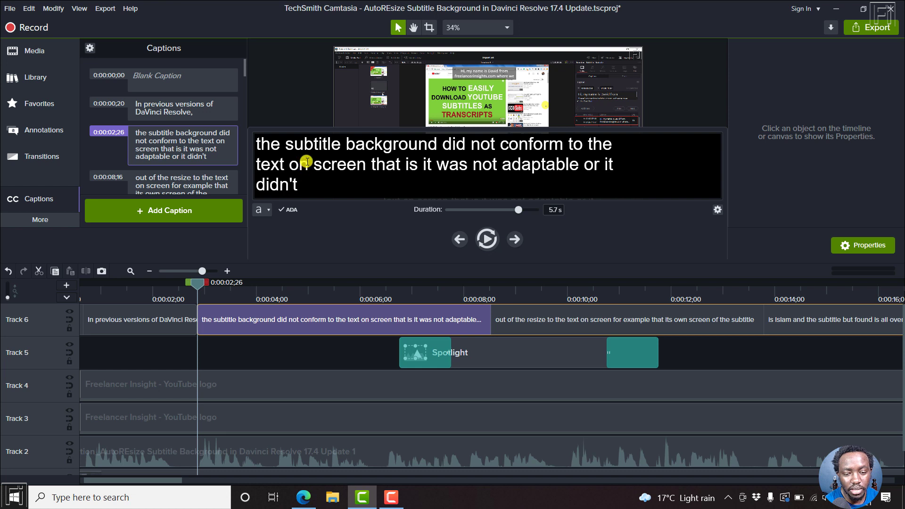
{"action": "left_click", "coordinate": [206, 359]}
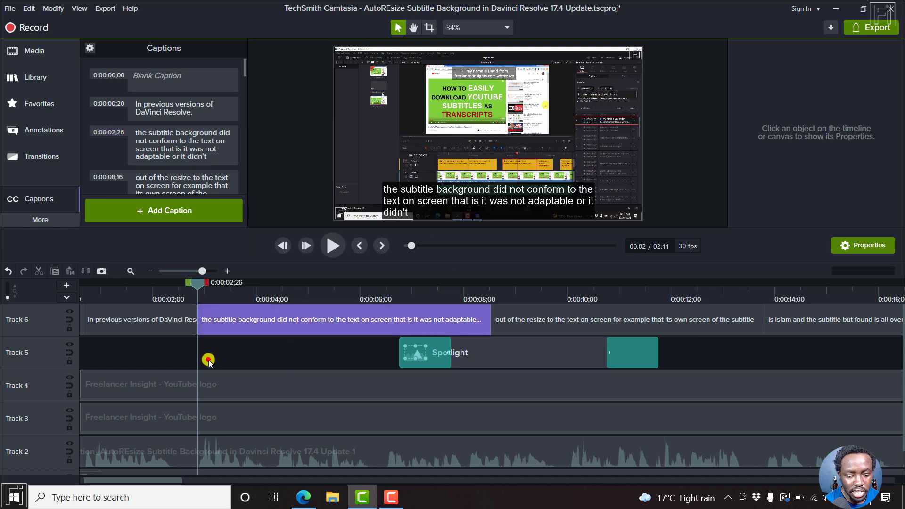
Play the narration to the end of "text on screen" and split the "the subtitle background" caption at 0:00:06;15.
{"action": "left_click", "coordinate": [332, 246]}
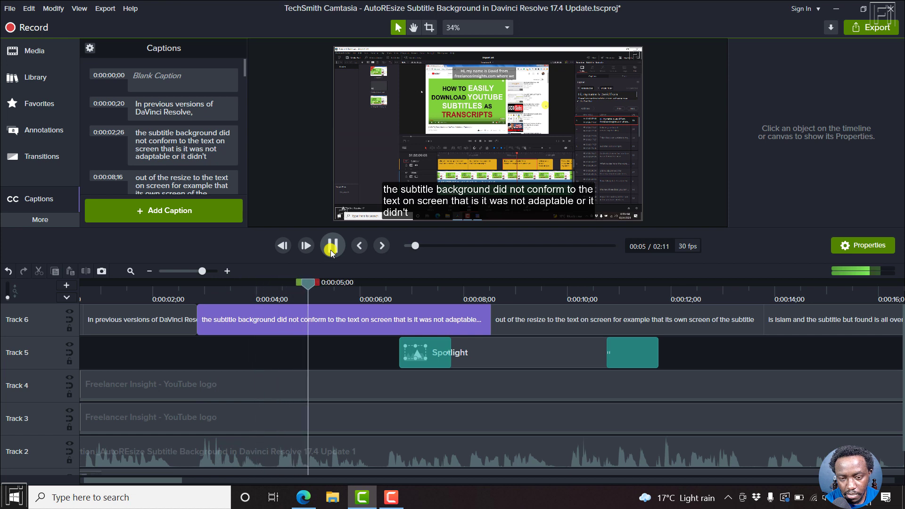
{"action": "left_click", "coordinate": [332, 247]}
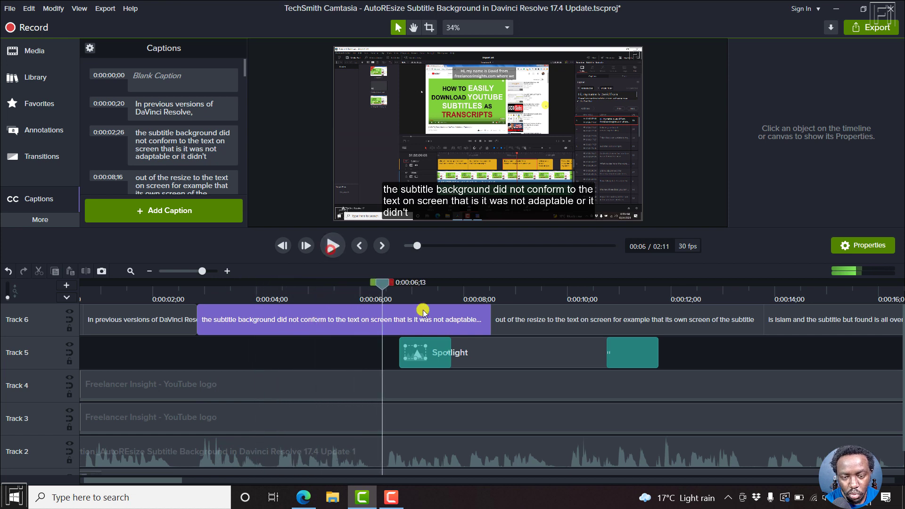
{"action": "left_click_drag", "start_coordinate": [382, 283], "coordinate": [385, 283]}
{"action": "left_click", "coordinate": [385, 321]}
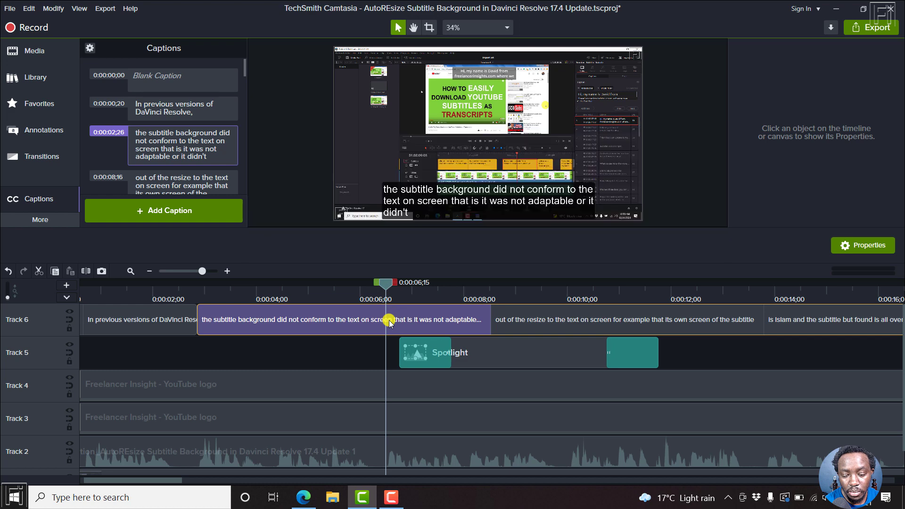
{"action": "key", "text": "s"}
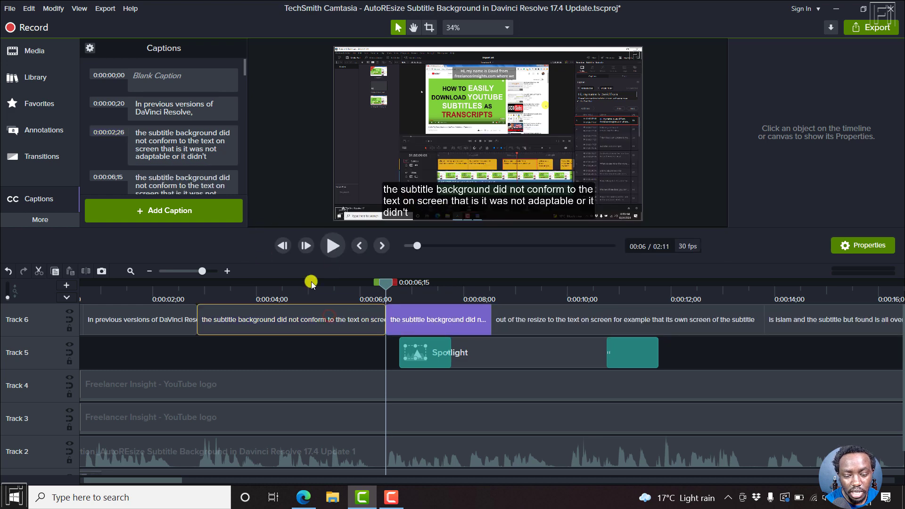
Copy "that is it was not adaptable or it didn't" from the 0:00:02;26 caption, remove it there, and replay the caption.
{"action": "left_click", "coordinate": [300, 315]}
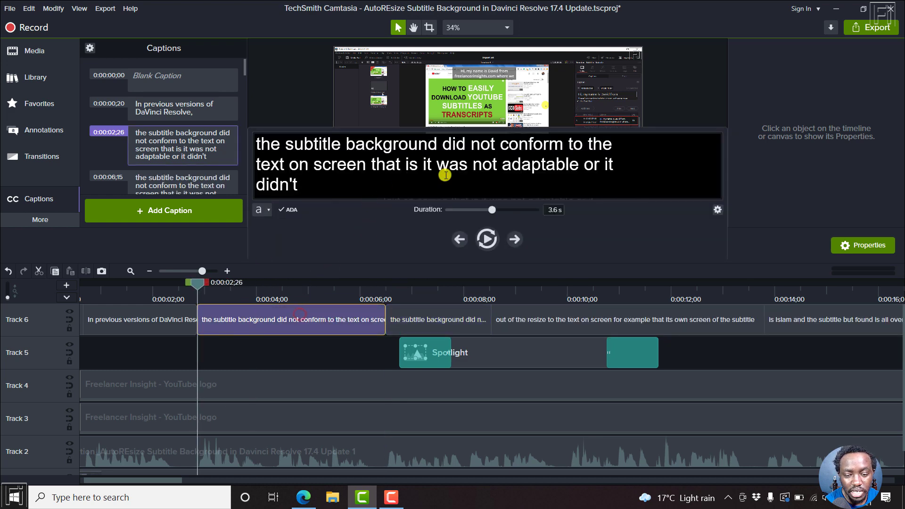
{"action": "left_click", "coordinate": [367, 165]}
{"action": "left_click_drag", "start_coordinate": [366, 166], "coordinate": [383, 188]}
{"action": "left_click", "coordinate": [370, 178]}
{"action": "key", "text": "ctrl+shift+End"}
{"action": "key", "text": "ctrl+c"}
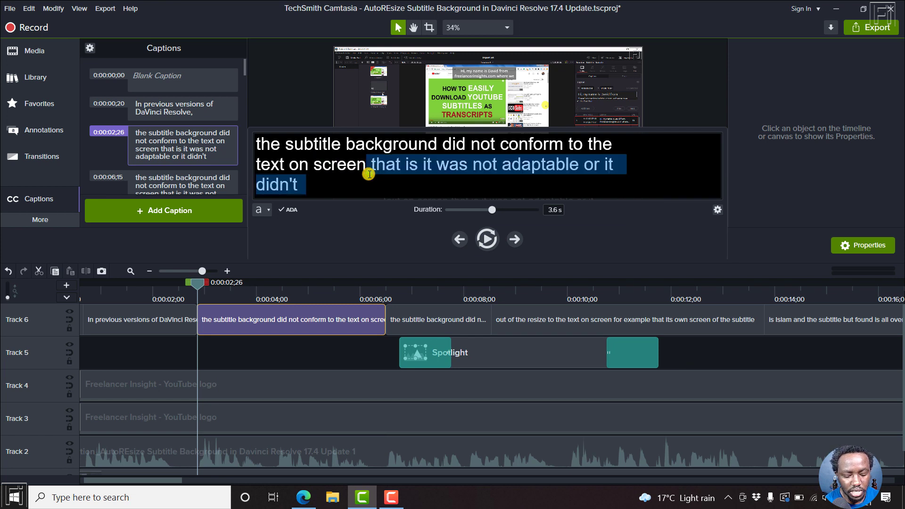
{"action": "key", "text": "Delete"}
{"action": "key", "text": "ctrl+Return"}
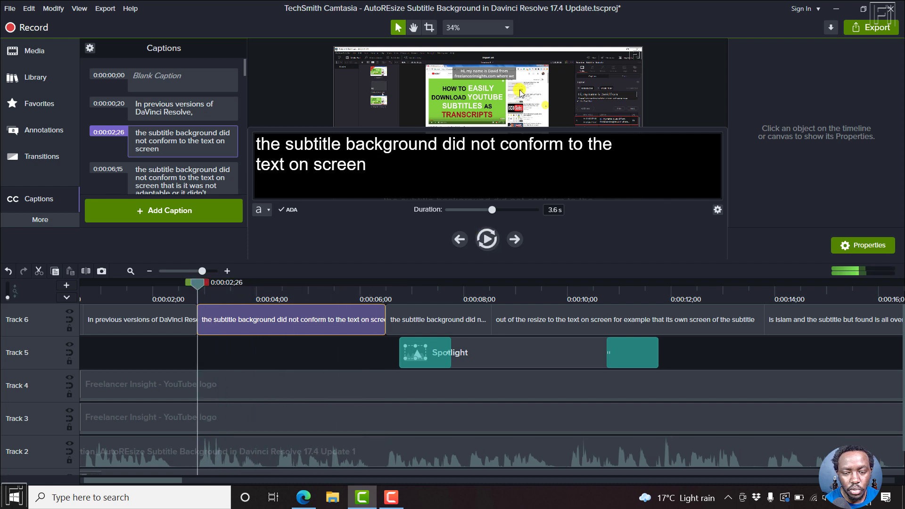
Insert a line break before "to the text on screen" in the 0:00:02;26 caption and preview it.
{"action": "left_click", "coordinate": [566, 148]}
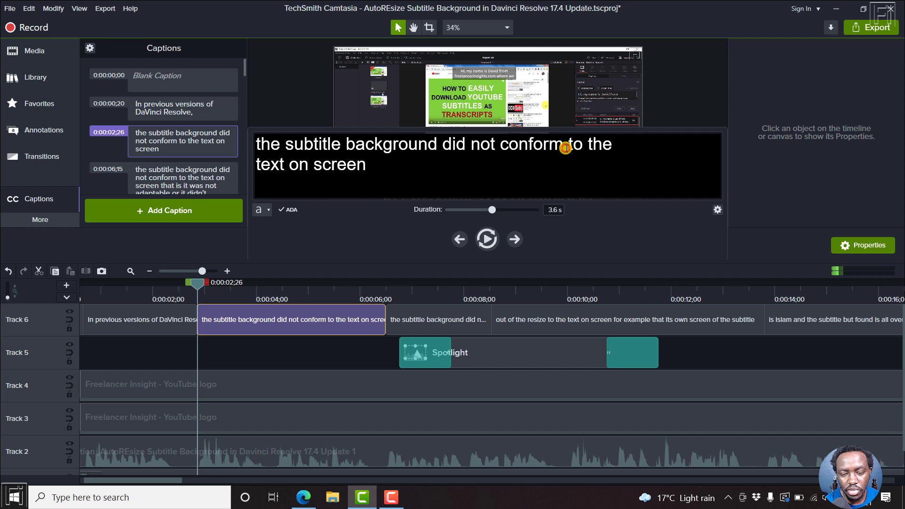
{"action": "key", "text": "Return"}
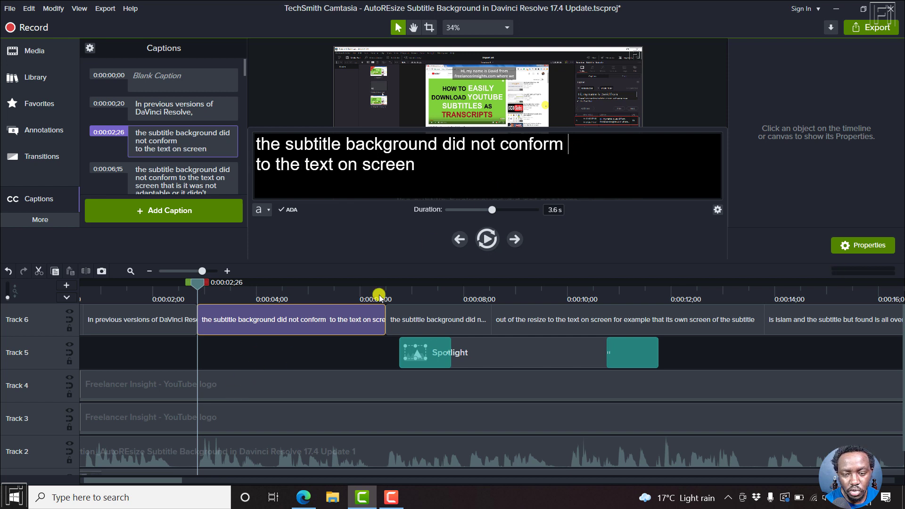
{"action": "left_click", "coordinate": [222, 357]}
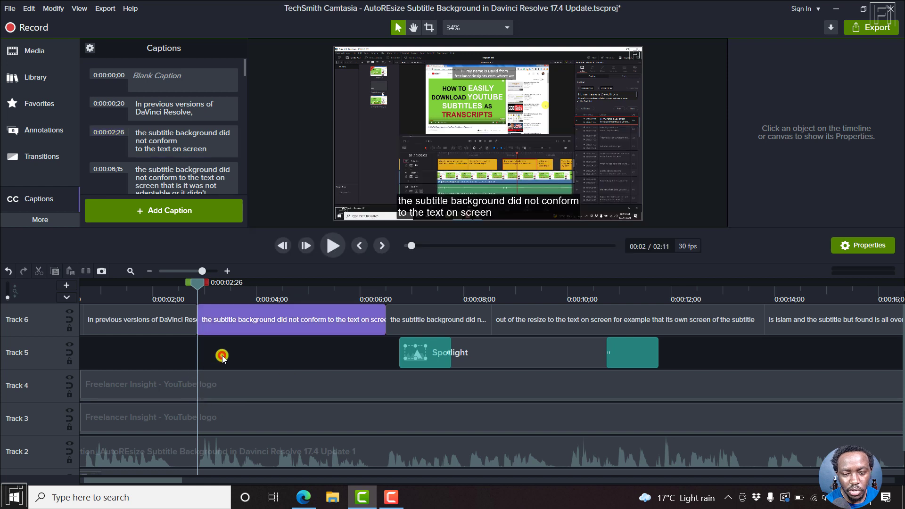
Set the captions' global alignment to centered and preview the 0:00:02;26 caption over the video.
{"action": "left_click", "coordinate": [260, 320]}
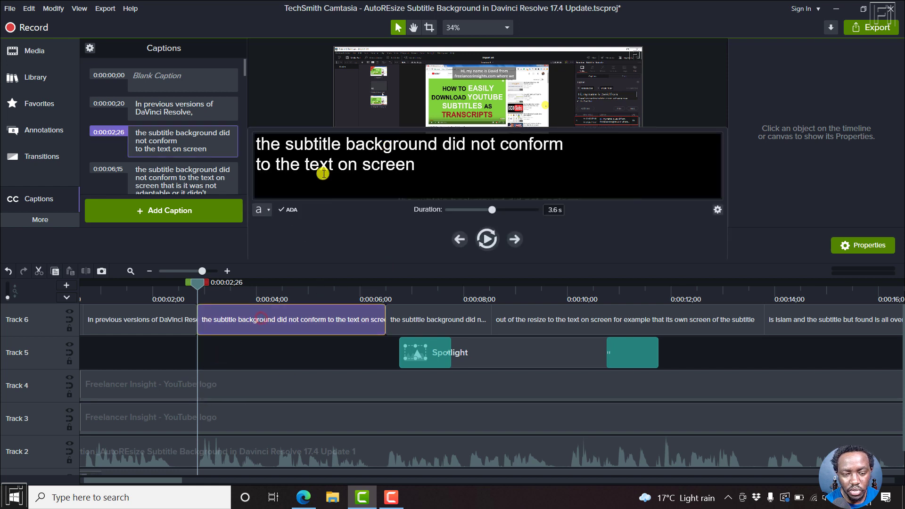
{"action": "left_click", "coordinate": [279, 211]}
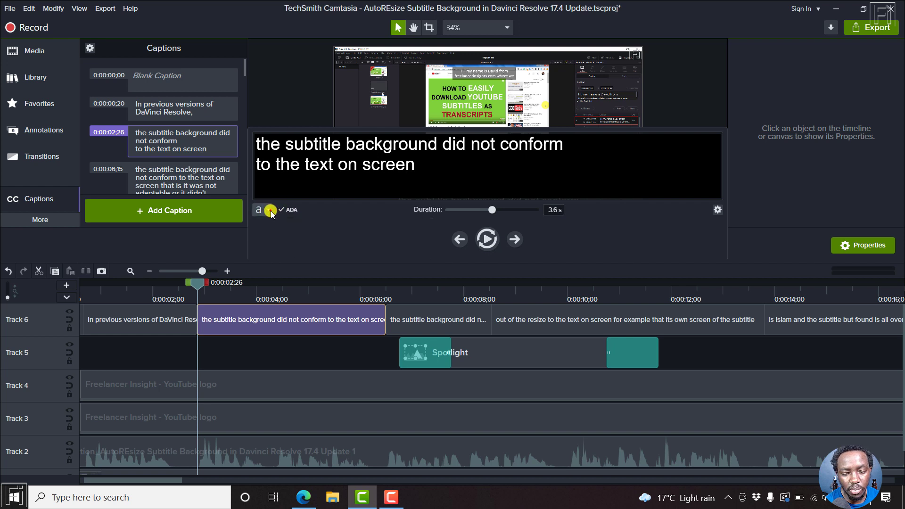
{"action": "left_click", "coordinate": [268, 209]}
{"action": "left_click", "coordinate": [325, 343]}
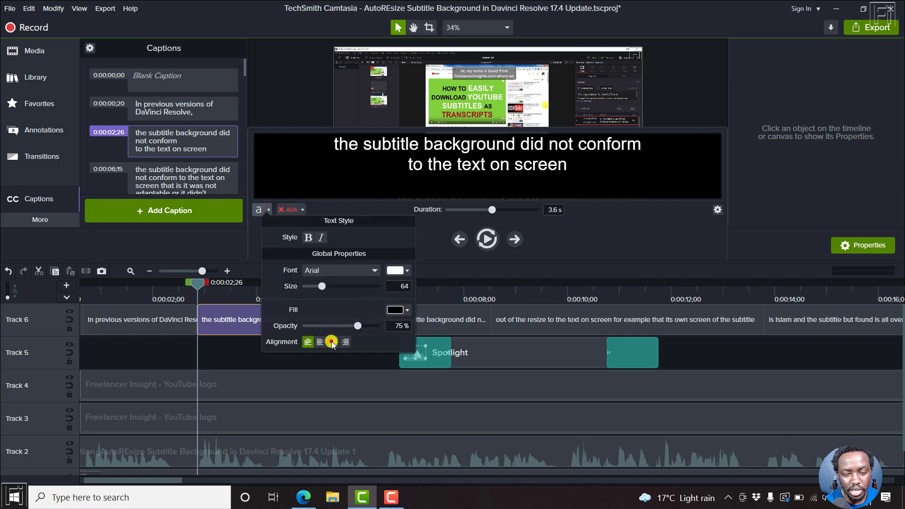
{"action": "left_click", "coordinate": [186, 350]}
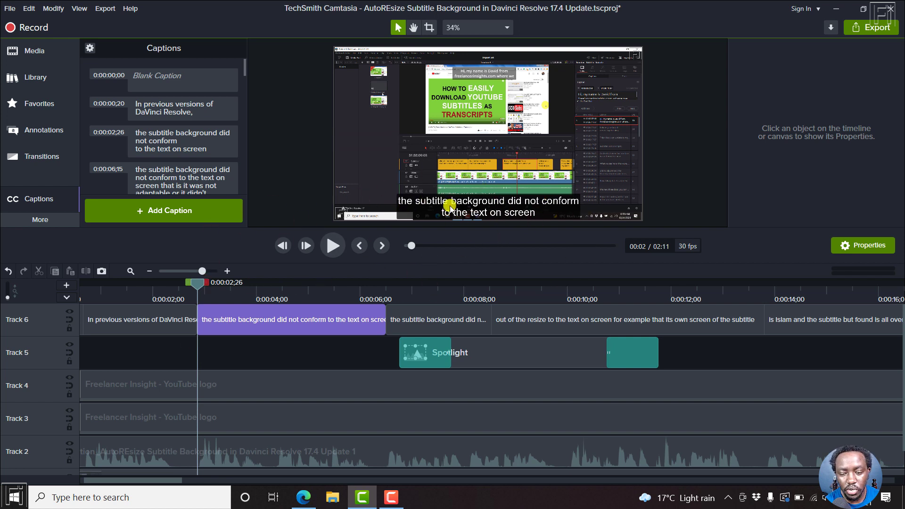
Paste "that is it was not adaptable or it didn't" into the caption starting at 0:00:06;15.
{"action": "left_click", "coordinate": [394, 319]}
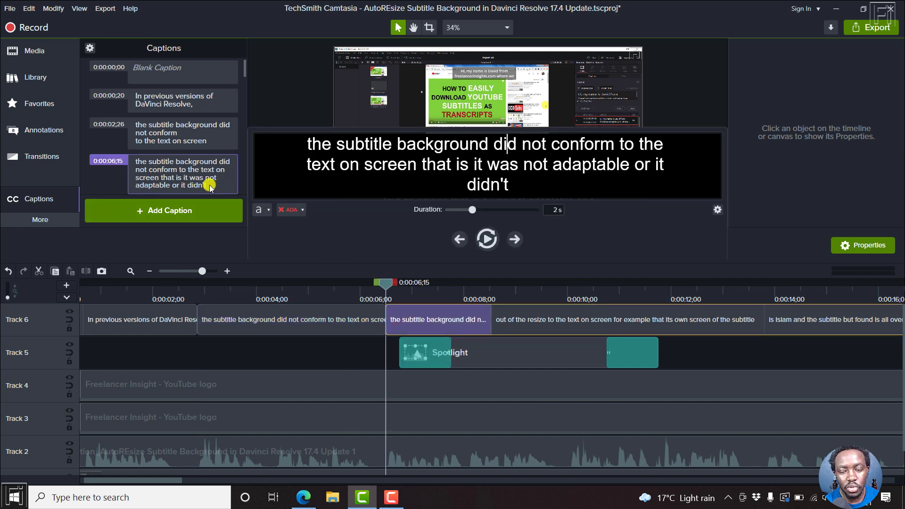
{"action": "key", "text": "ctrl+v"}
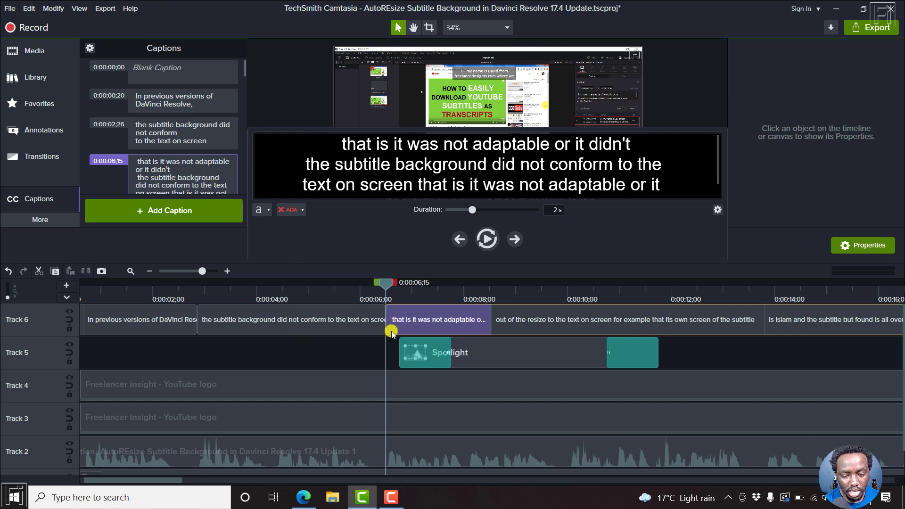
{"action": "left_click", "coordinate": [369, 298]}
Play the narration onward and split the "out of the resize to the text" caption at 0:00:10;01.
{"action": "key", "text": "space"}
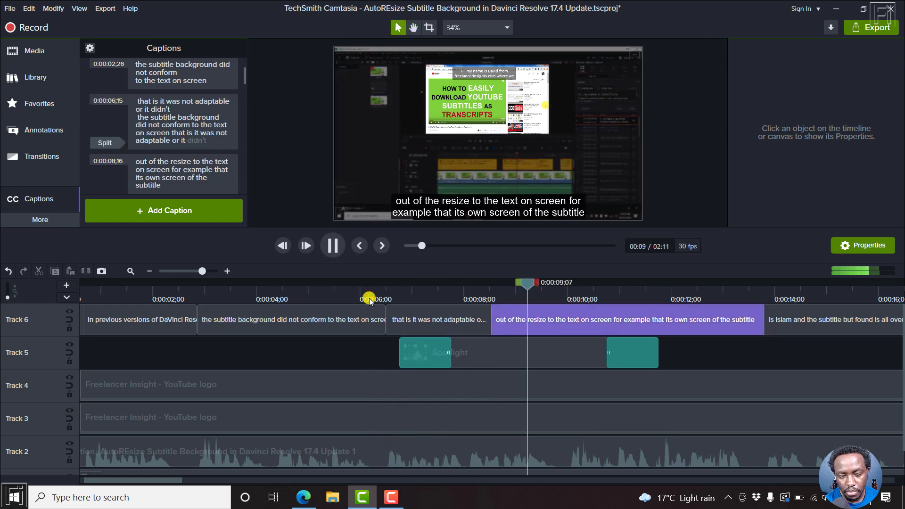
{"action": "key", "text": "space"}
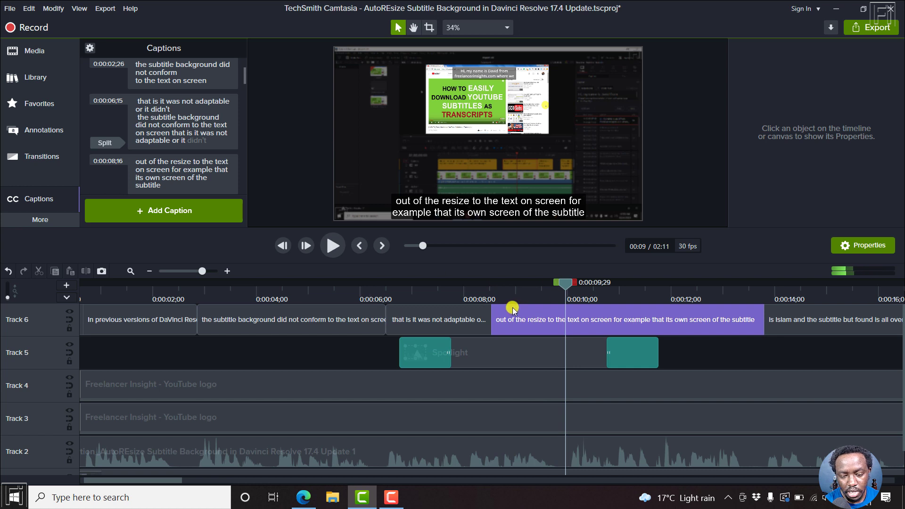
{"action": "left_click_drag", "start_coordinate": [561, 278], "coordinate": [569, 281]}
{"action": "left_click", "coordinate": [566, 317]}
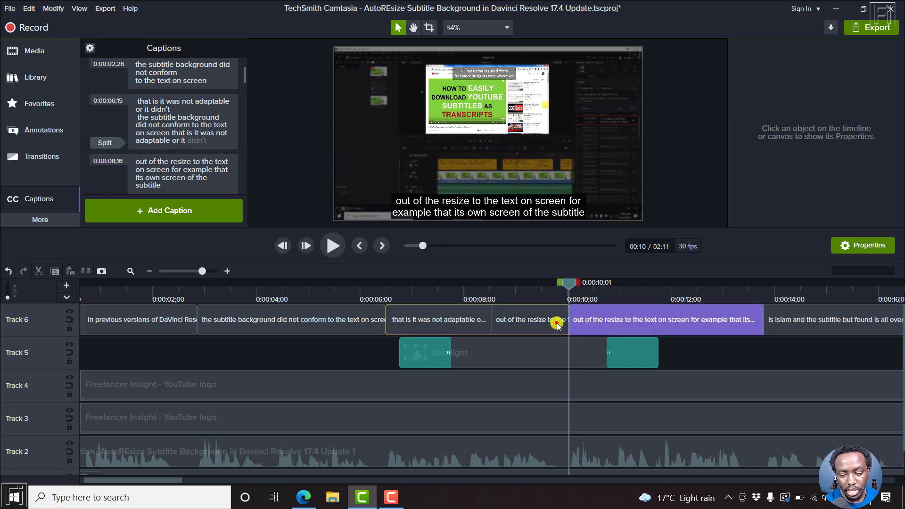
Merge the first part of the "out of the resize" caption with the previous caption and open the merged caption for editing.
{"action": "right_click", "coordinate": [519, 319]}
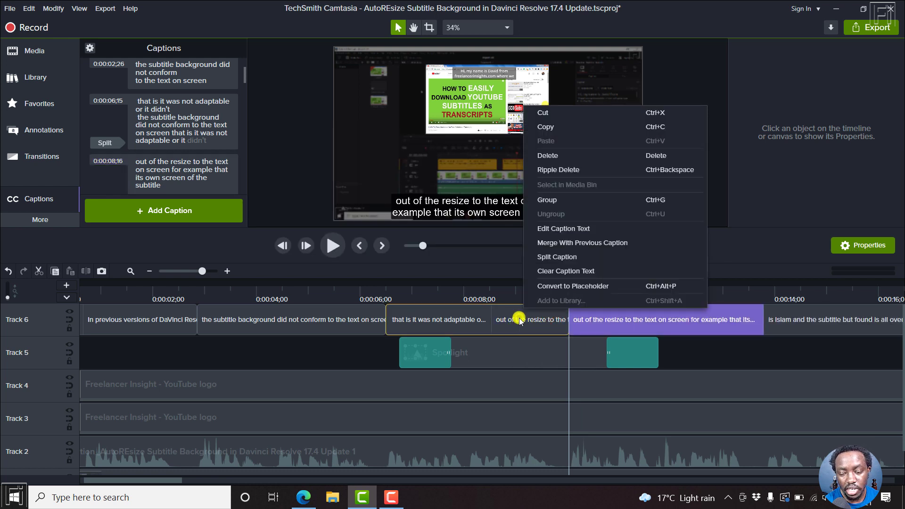
{"action": "left_click", "coordinate": [578, 243]}
{"action": "left_click", "coordinate": [464, 319]}
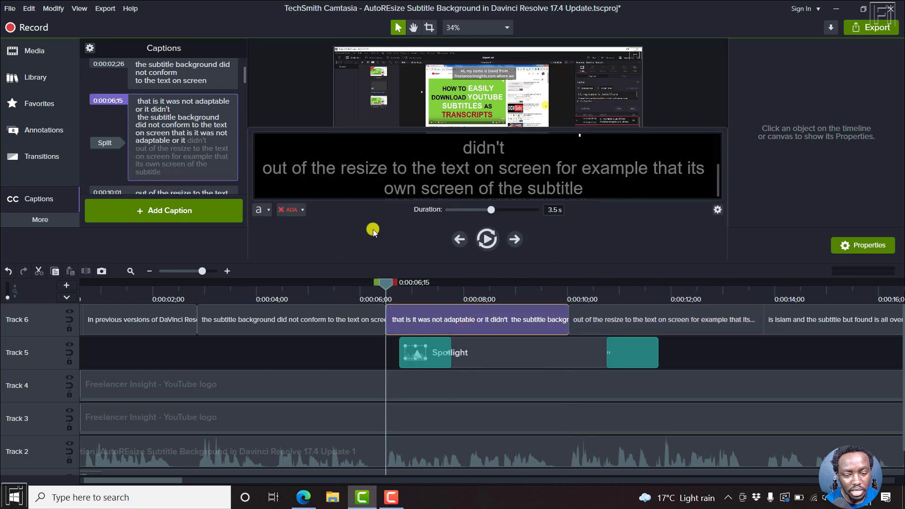
Remove the duplicated "the subtitle background did not conform to the text on screen that is it was not adaptable" passage from the 0:00:06;15 caption.
{"action": "left_click", "coordinate": [491, 180]}
{"action": "key", "text": "ctrl+space"}
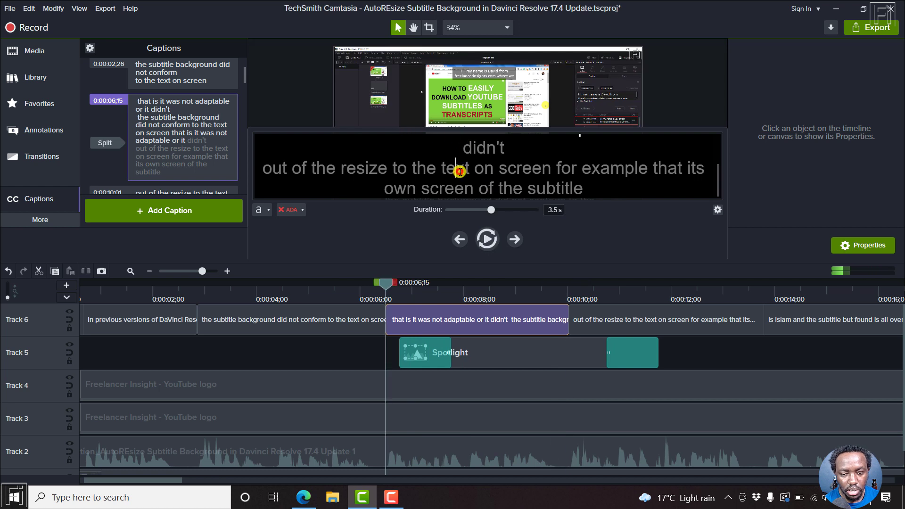
{"action": "scroll", "coordinate": [460, 172], "scroll_direction": "up", "scroll_amount": 3}
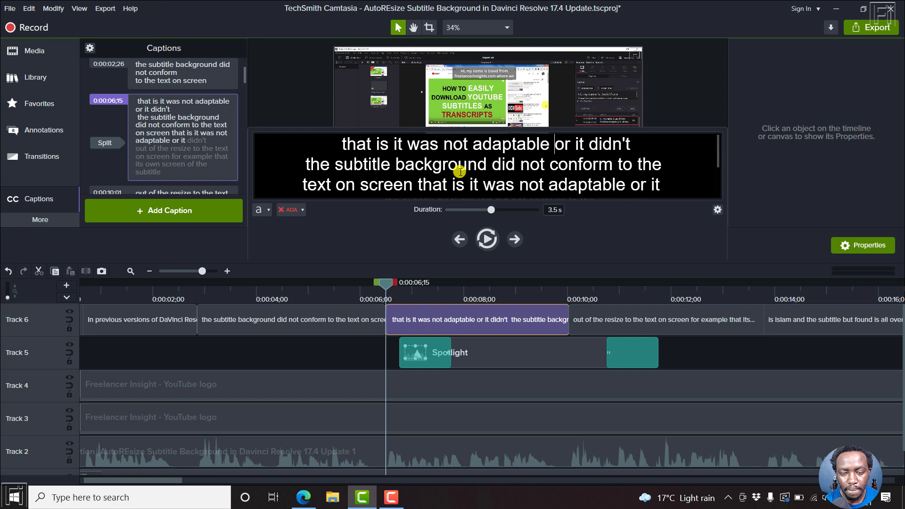
{"action": "key", "text": "shift+Down"}
{"action": "key", "text": "shift+Down"}
{"action": "key", "text": "shift+Right"}
{"action": "key", "text": "shift+Right"}
{"action": "key", "text": "shift+Right"}
{"action": "key", "text": "shift+Right"}
{"action": "key", "text": "shift+Right"}
{"action": "key", "text": "shift+Right"}
{"action": "key", "text": "shift+Right"}
{"action": "key", "text": "shift+Right"}
{"action": "key", "text": "shift+Right"}
{"action": "key", "text": "shift+Left"}
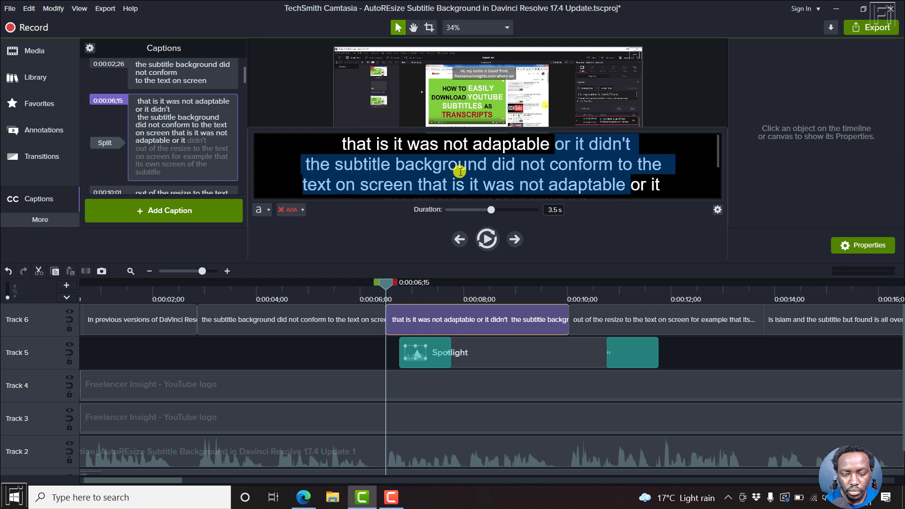
{"action": "key", "text": "BackSpace"}
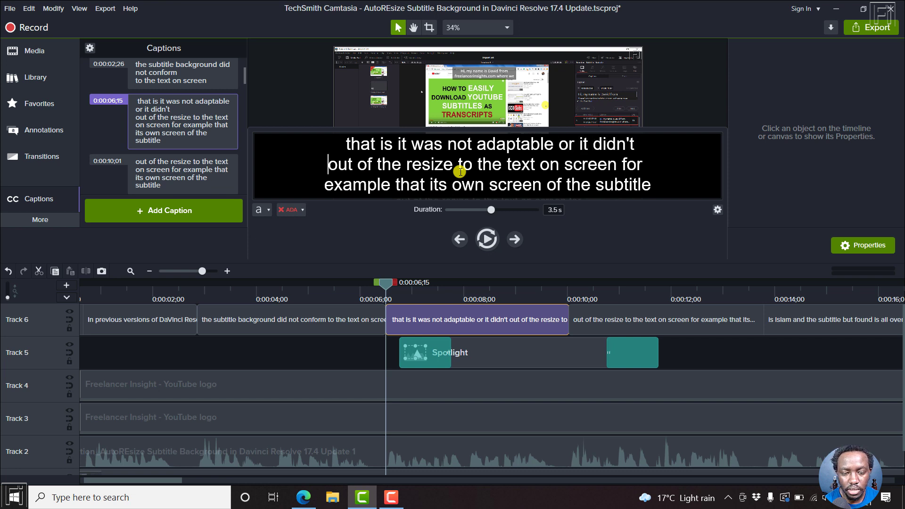
Replace "out of the resize" with "auto-resize" in the 0:00:06;15 caption.
{"action": "type", "text": "auto"}
{"action": "key", "text": "shift+Right"}
{"action": "key", "text": "shift+Right"}
{"action": "key", "text": "shift+Right"}
{"action": "key", "text": "shift+Right"}
{"action": "key", "text": "shift+Right"}
{"action": "key", "text": "shift+Right"}
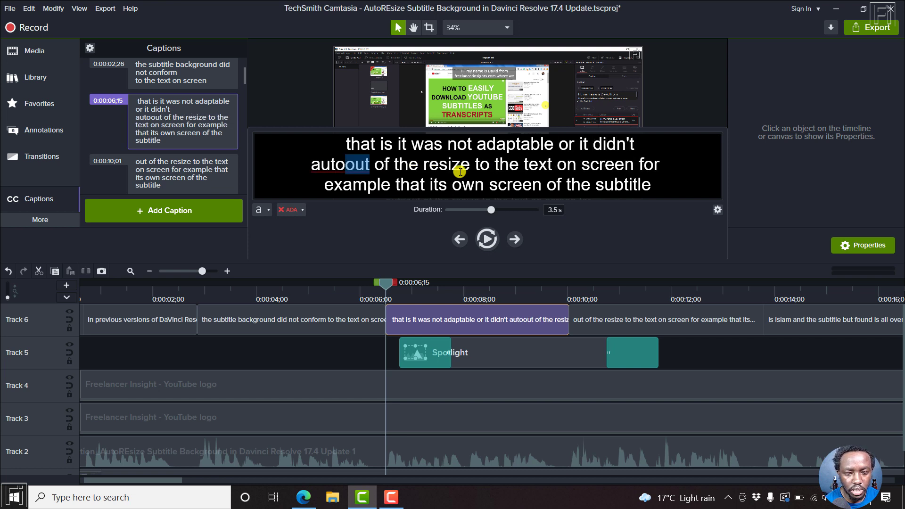
{"action": "key", "text": "shift+Right"}
{"action": "key", "text": "shift+Right"}
{"action": "key", "text": "shift+Right"}
{"action": "key", "text": "shift+Right"}
{"action": "key", "text": "shift+Right"}
{"action": "type", "text": "-"}
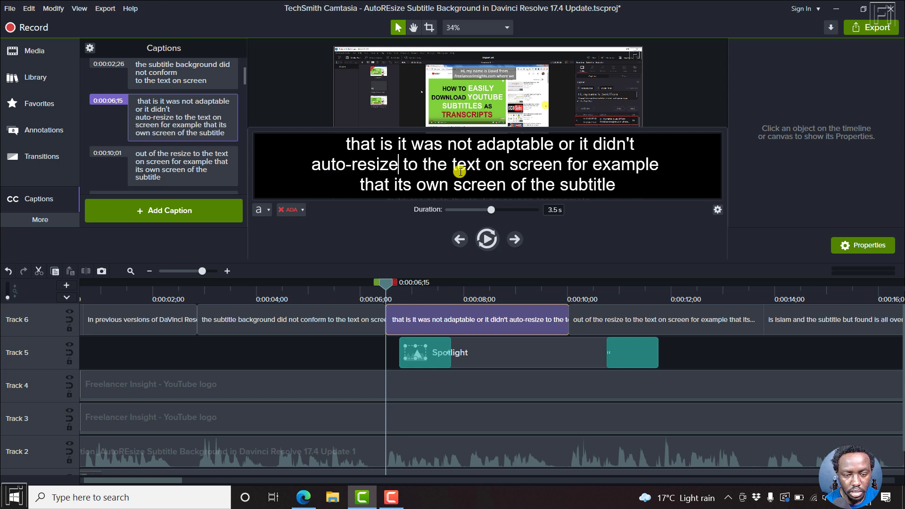
Delete everything after "auto-resize" in the 0:00:06;15 caption and lay it out on two lines, breaking before "or it didn't auto-resize".
{"action": "key", "text": "ctrl+shift+End"}
{"action": "key", "text": "Delete"}
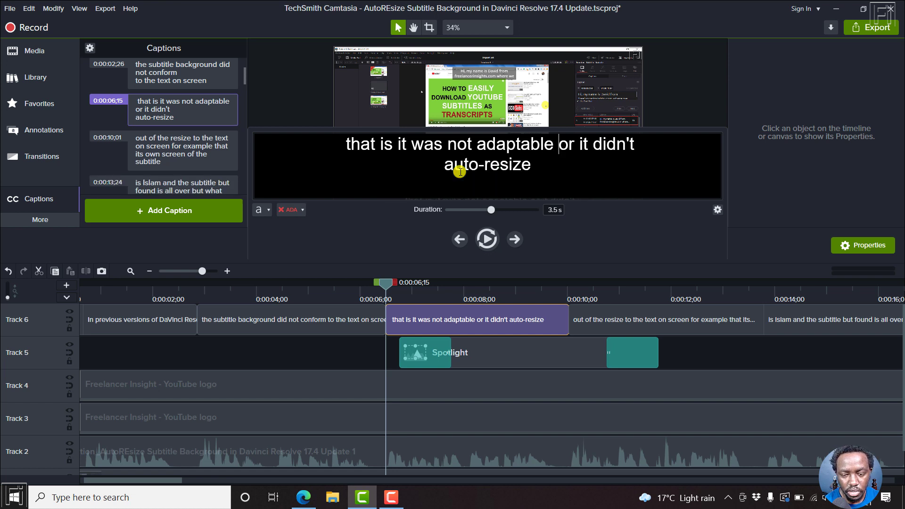
{"action": "key", "text": "Return"}
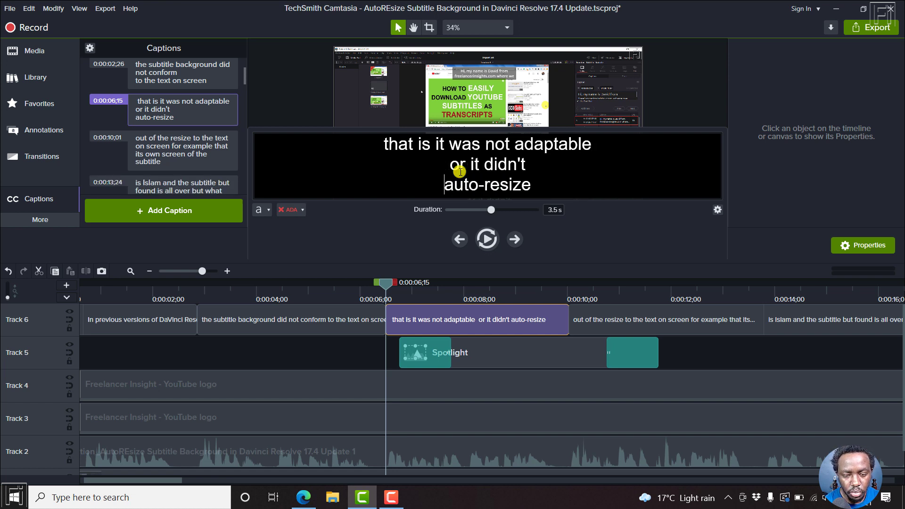
{"action": "key", "text": "BackSpace"}
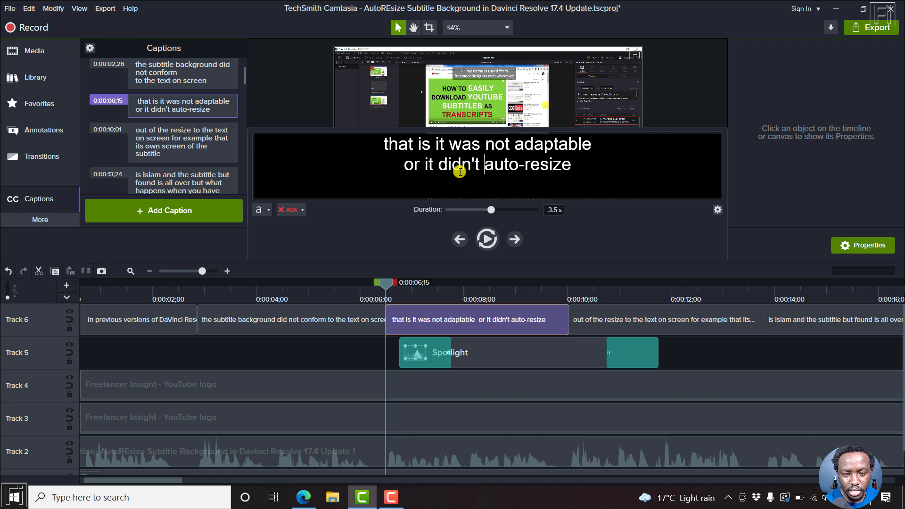
Close the caption editor and play the video from the beginning through the 0:00:06;15 caption to check captions against the narration.
{"action": "left_click", "coordinate": [296, 361]}
{"action": "left_click_drag", "start_coordinate": [384, 282], "coordinate": [213, 283]}
{"action": "key", "text": "ctrl+Home"}
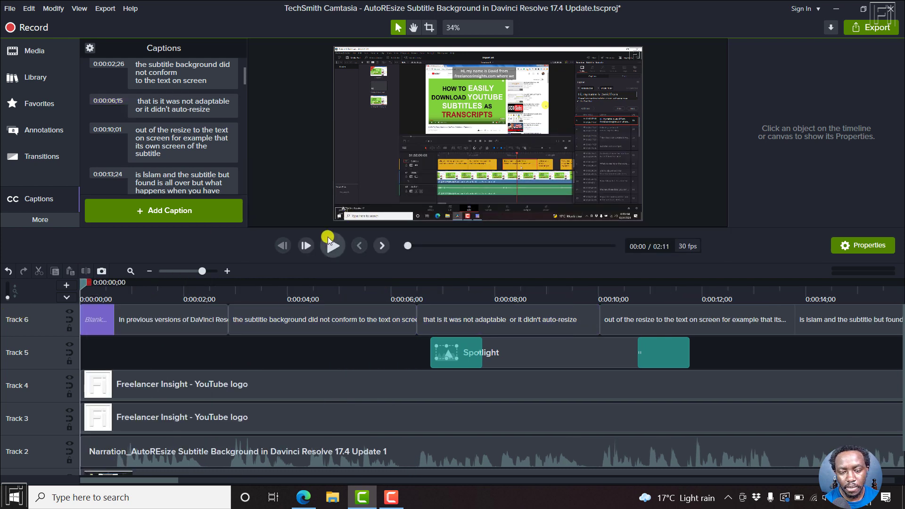
{"action": "left_click", "coordinate": [330, 246]}
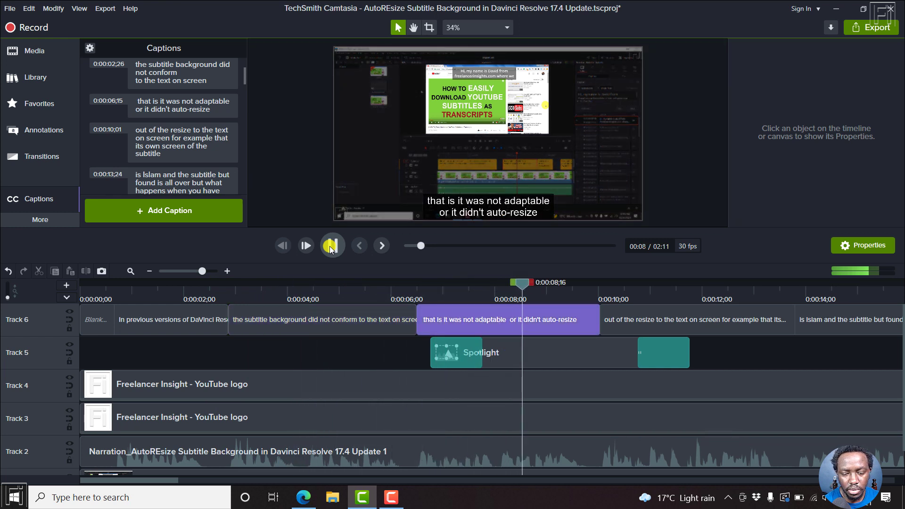
{"action": "left_click", "coordinate": [329, 246]}
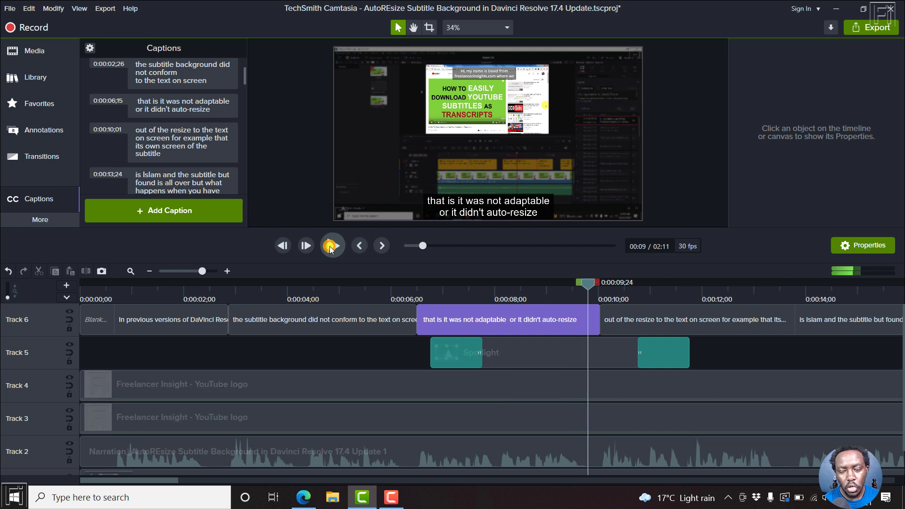